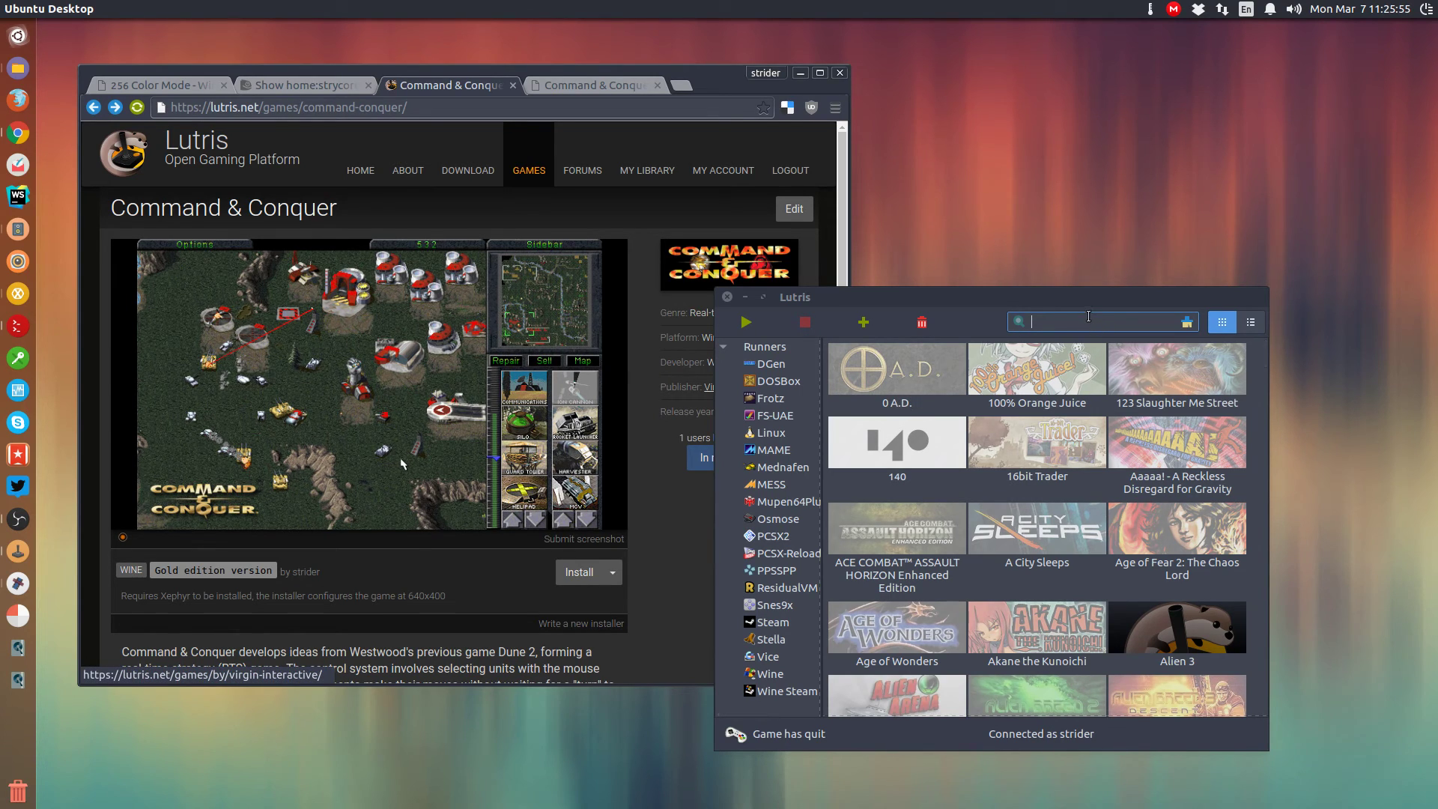
Filter the Lutris library by 'comm' and show the Command & Conquer Gold patch page in Chrome
{"action": "type", "text": "comm"}
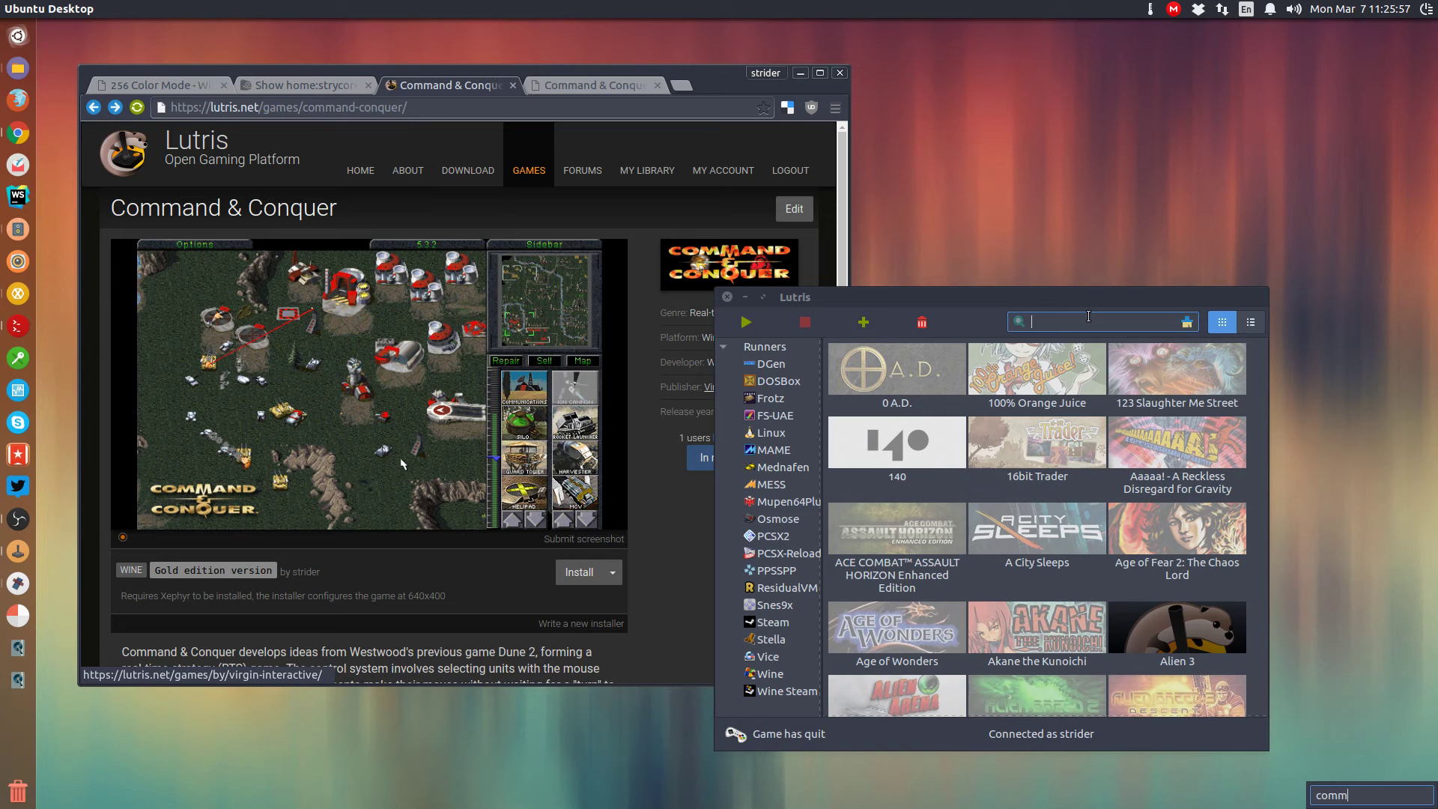
{"action": "type", "text": "co"}
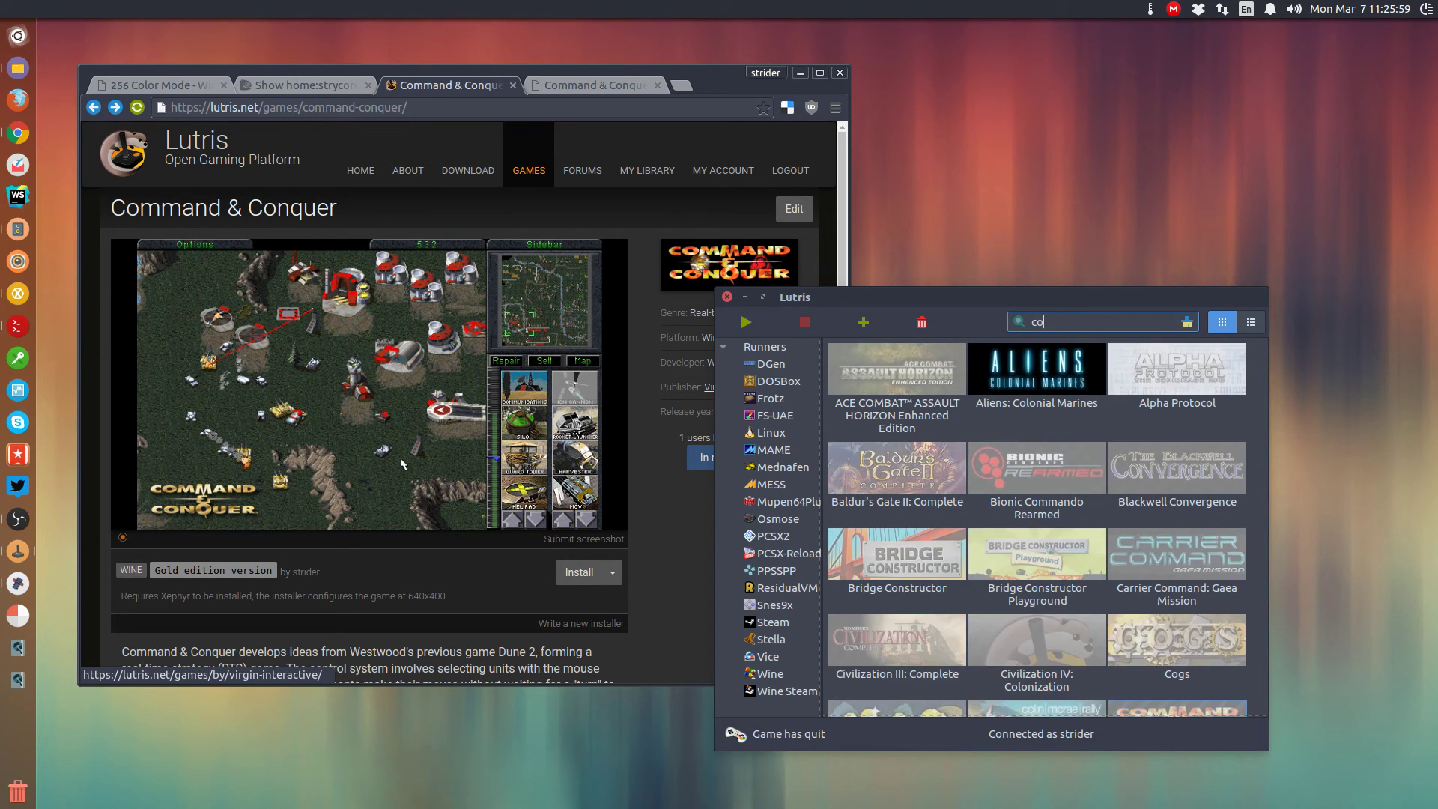
{"action": "type", "text": "mm"}
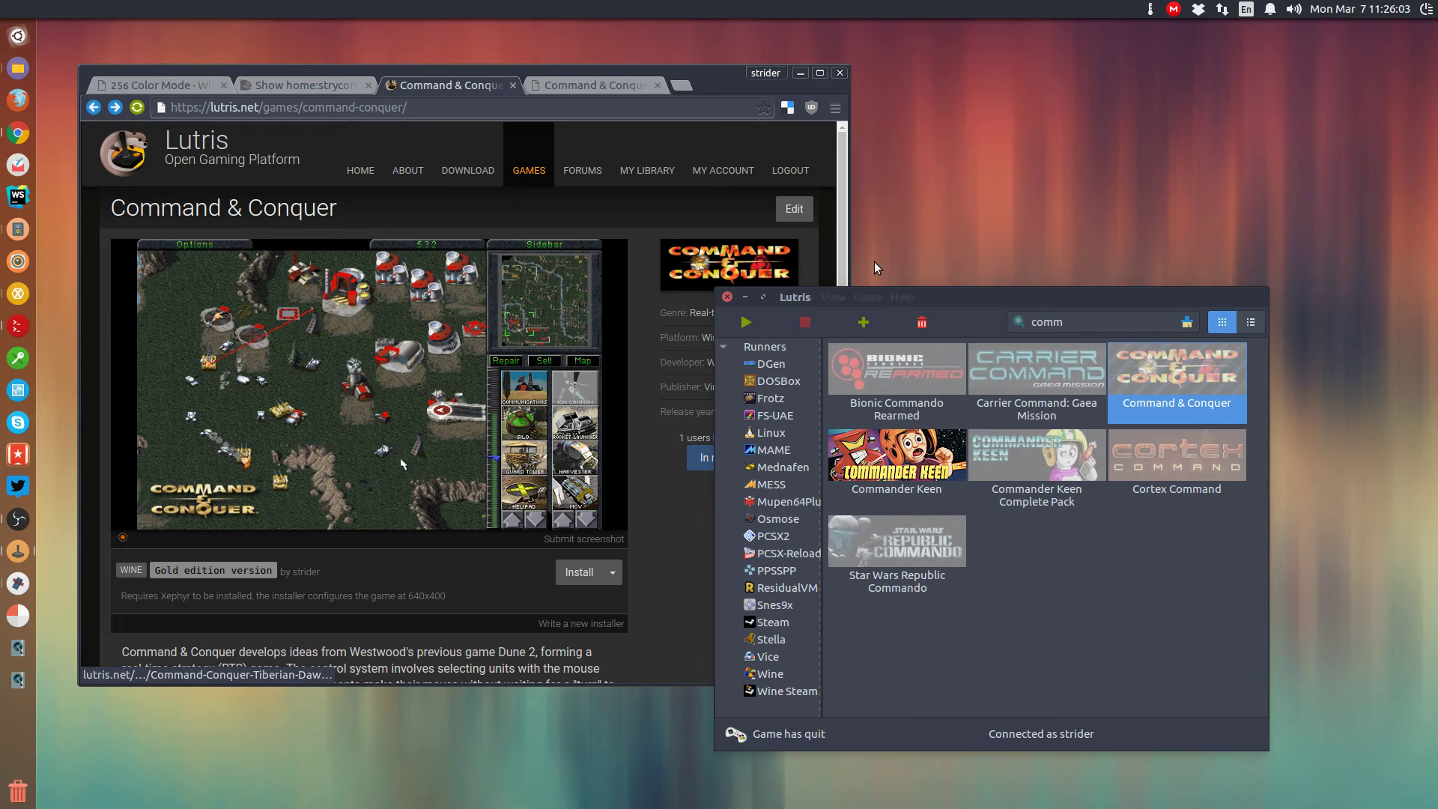
{"action": "left_click", "coordinate": [576, 86]}
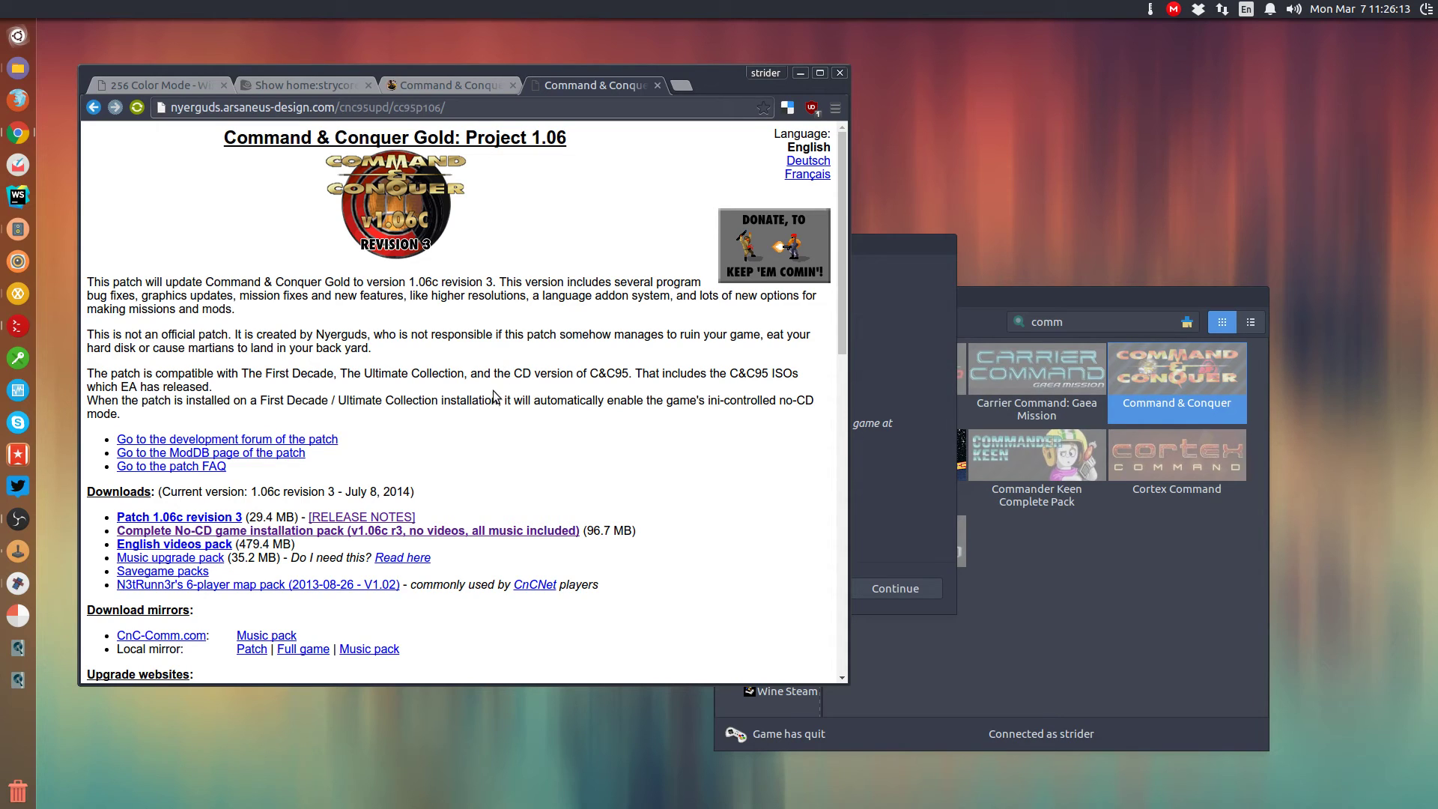
Choose the Gold edition (wine) version and install it into the default Games/command-conquer folder
{"action": "left_click", "coordinate": [893, 302]}
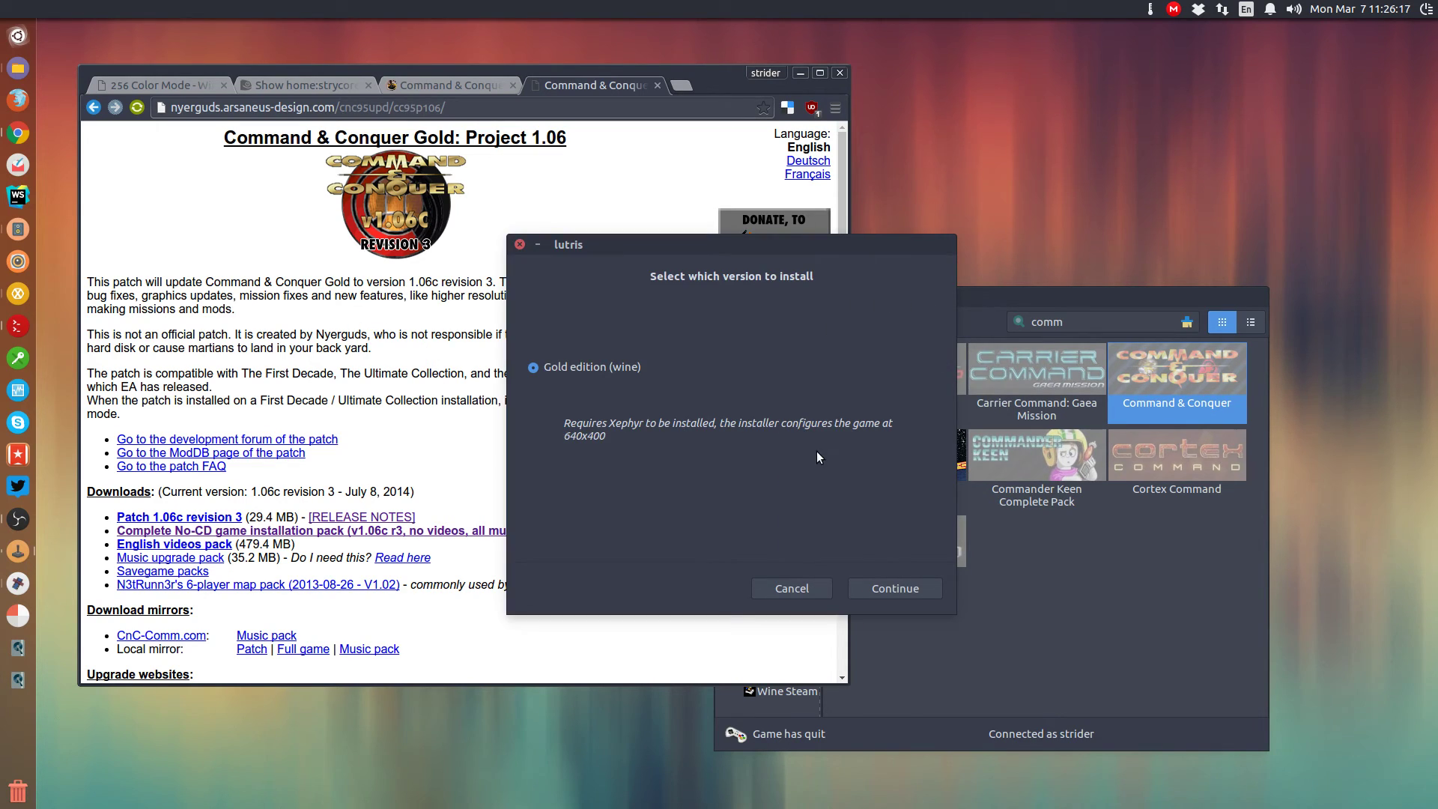
{"action": "left_click", "coordinate": [895, 588]}
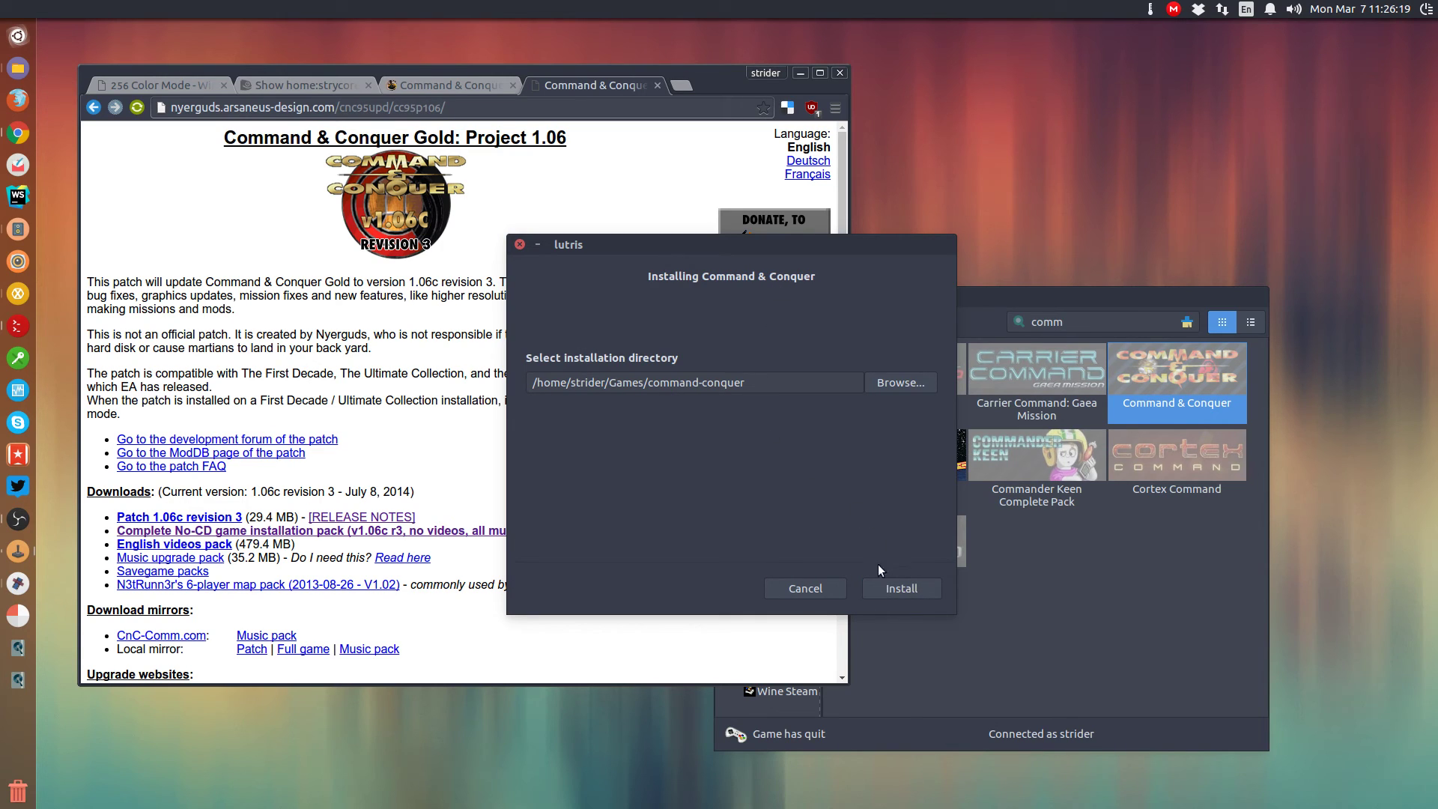
{"action": "left_click", "coordinate": [900, 589]}
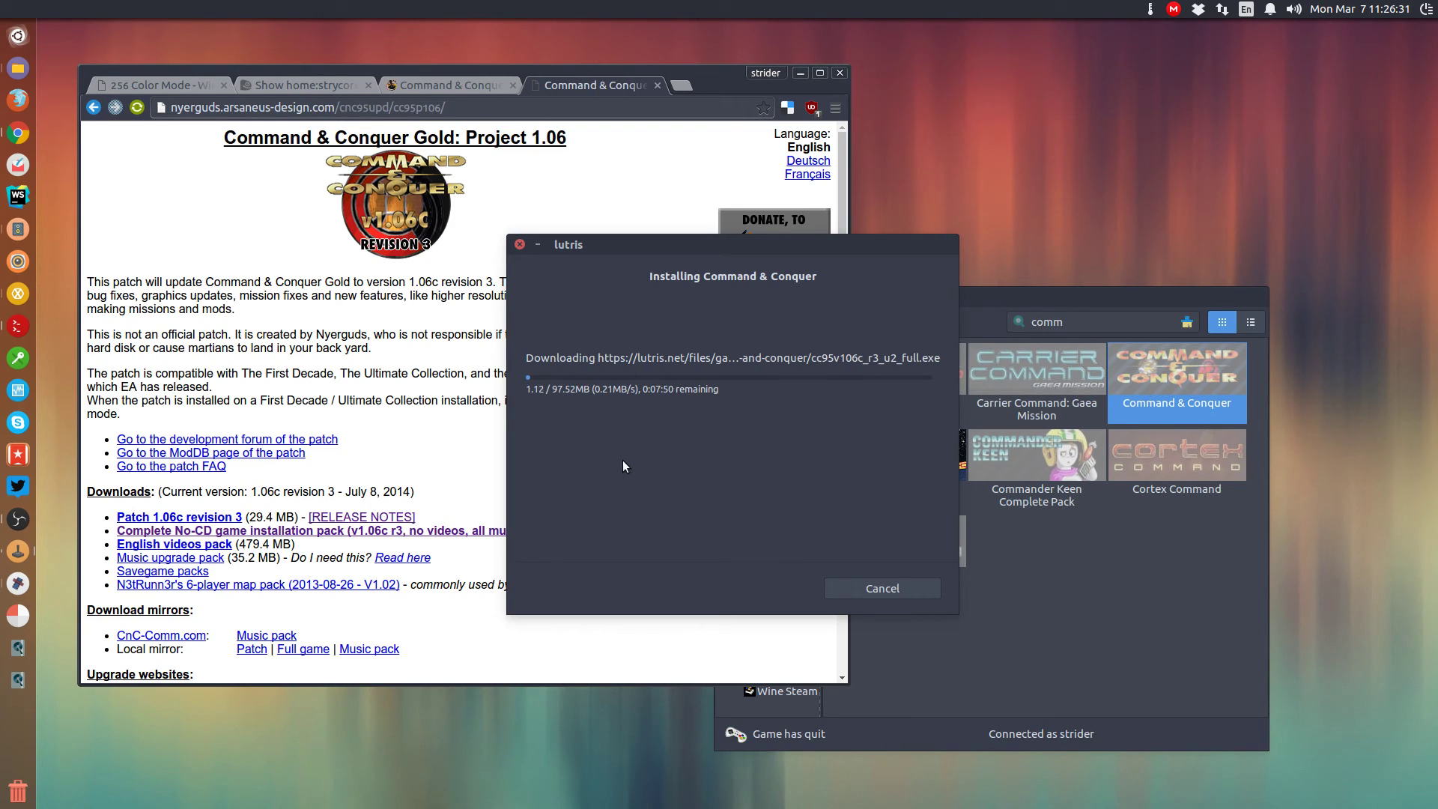
Read the Project 1.06 patch page's First Decade note, then return to the Lutris install progress
{"action": "left_click_drag", "start_coordinate": [638, 469], "coordinate": [914, 478]}
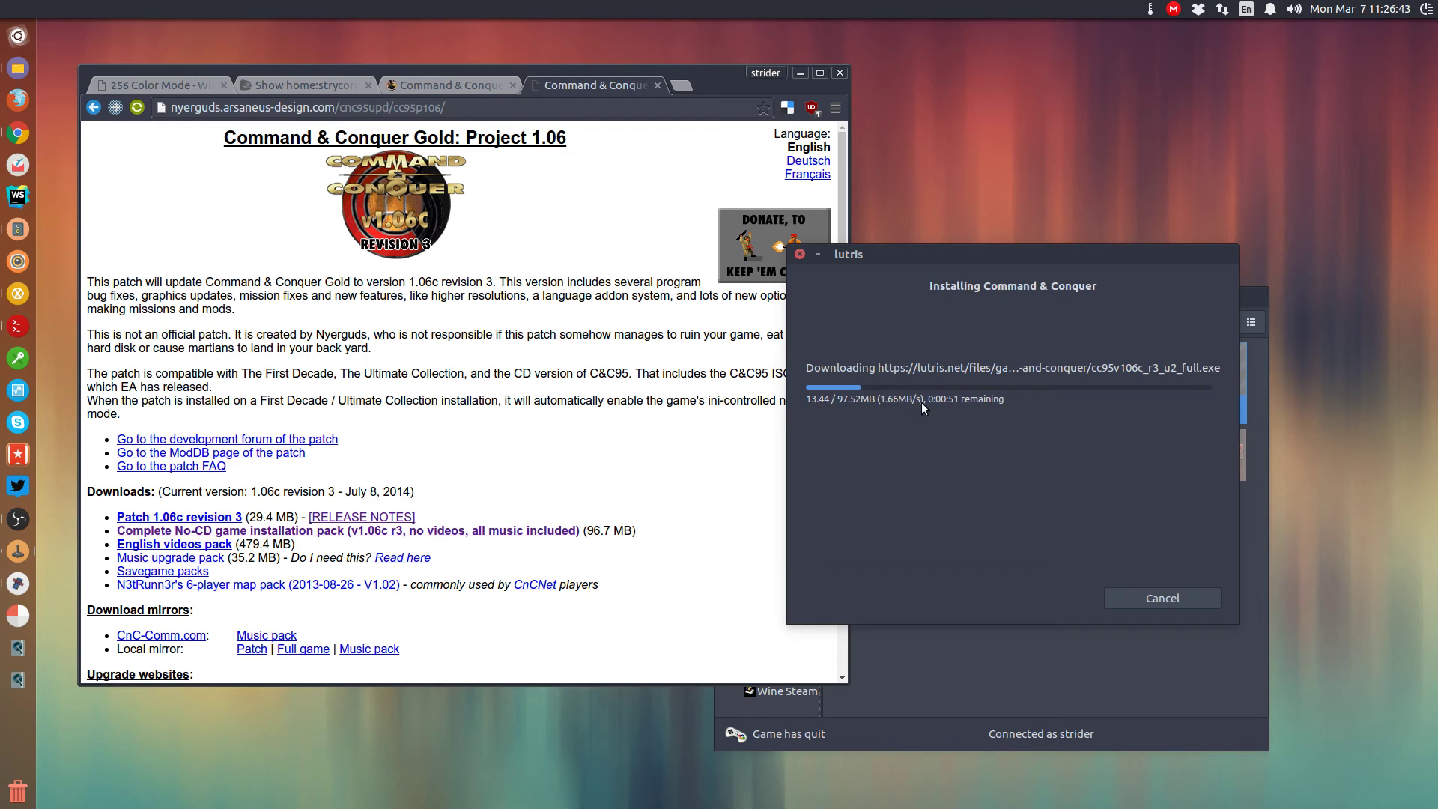
{"action": "left_click_drag", "start_coordinate": [495, 398], "coordinate": [225, 385]}
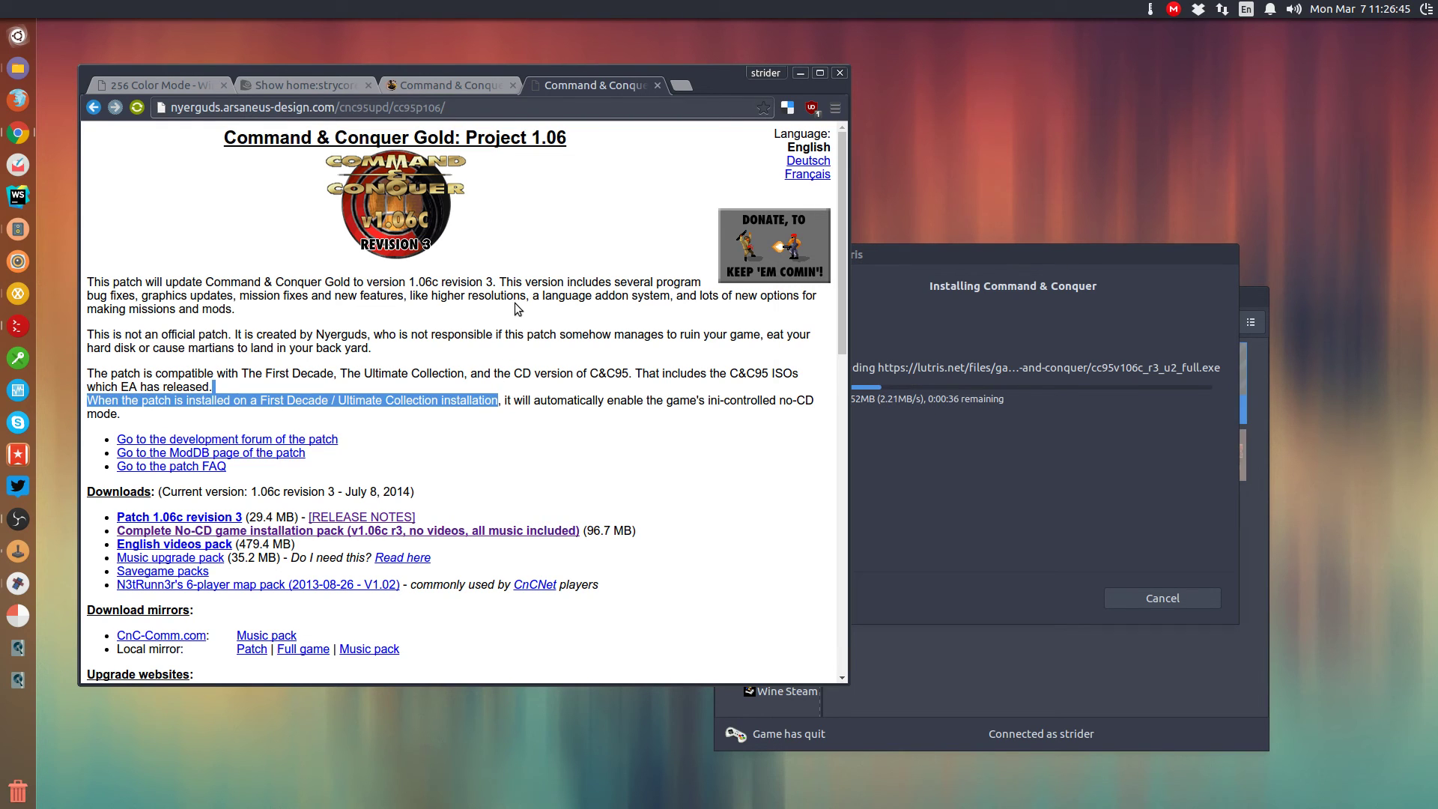
{"action": "left_click", "coordinate": [444, 451]}
{"action": "scroll", "coordinate": [443, 456], "scroll_direction": "down", "scroll_amount": 12}
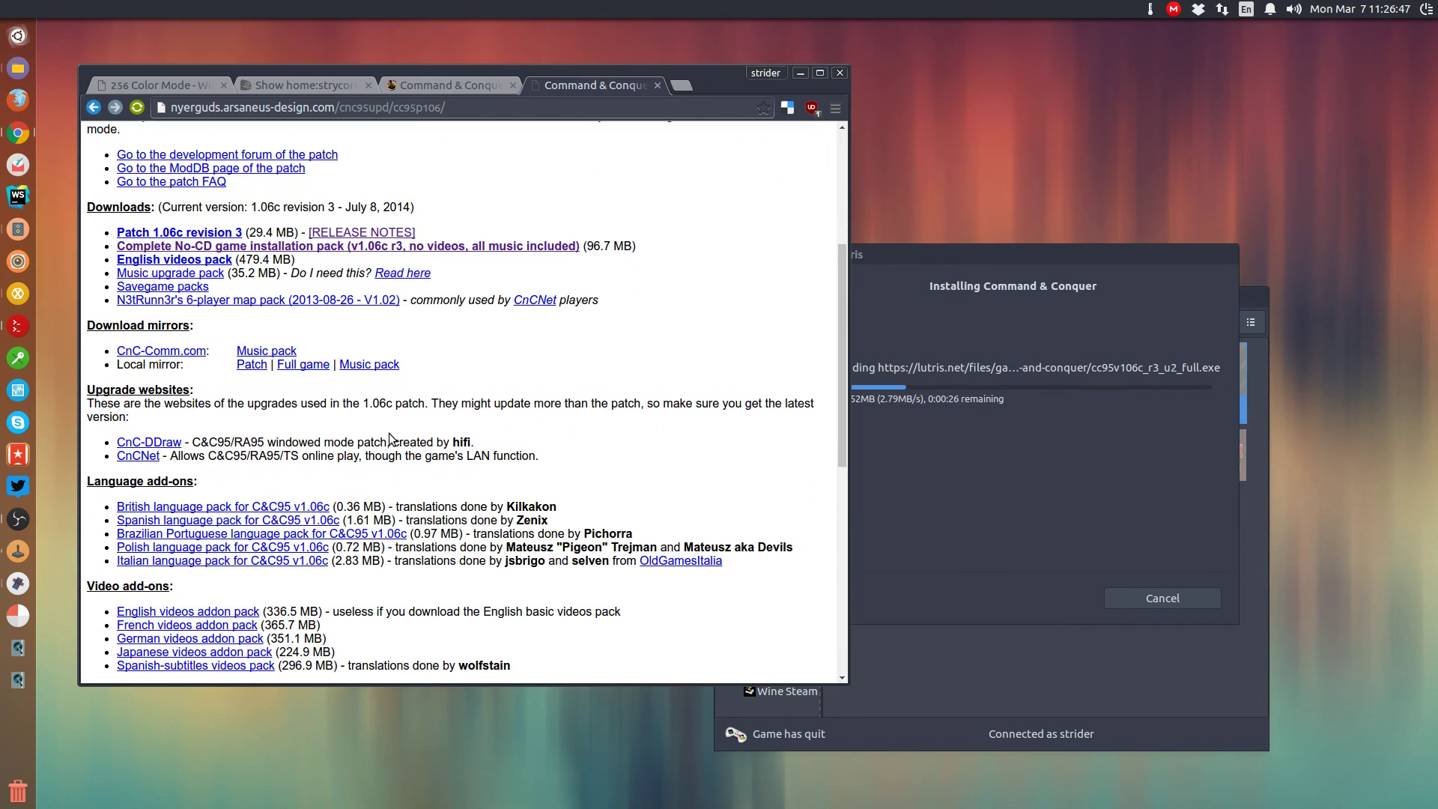
{"action": "scroll", "coordinate": [388, 434], "scroll_direction": "down", "scroll_amount": 9}
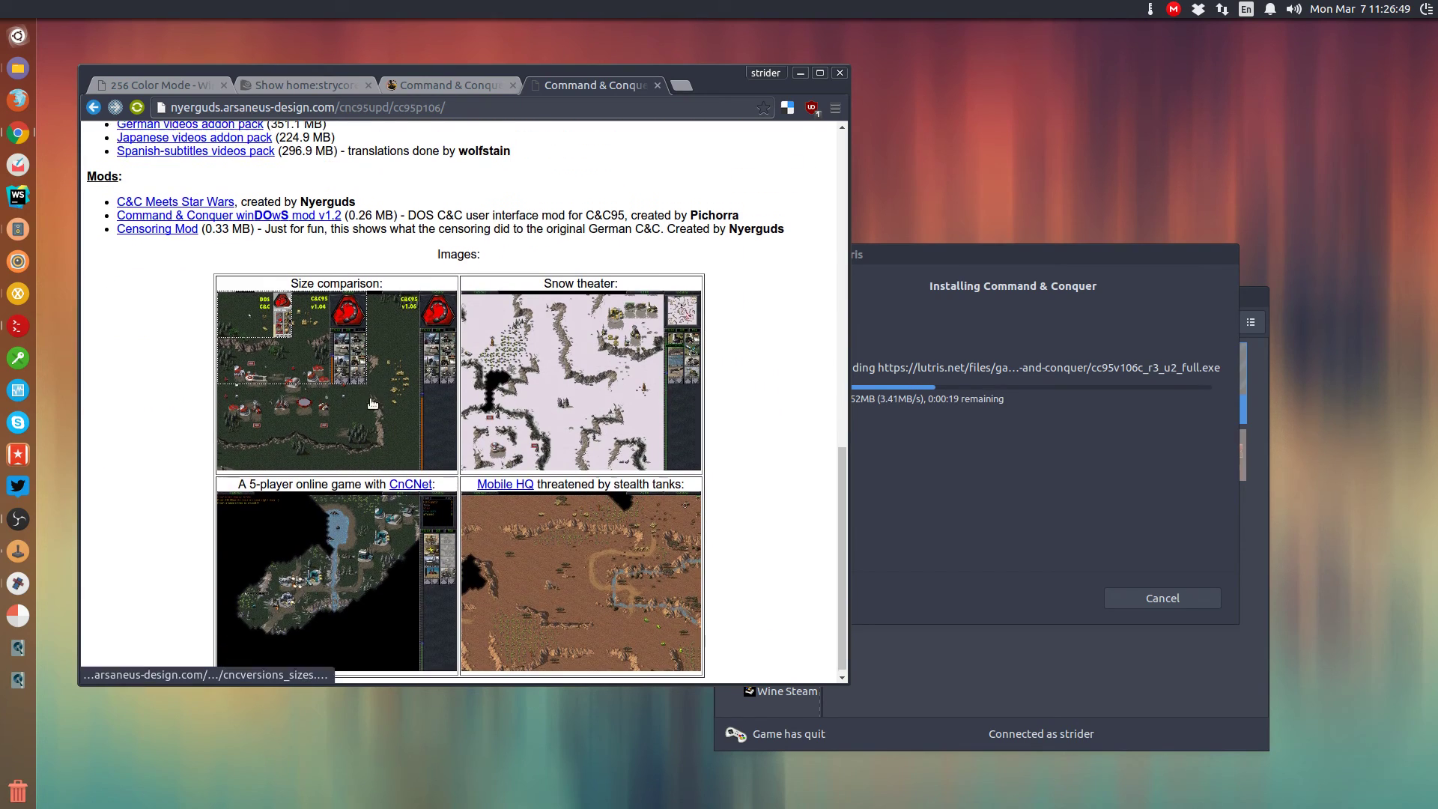
{"action": "scroll", "coordinate": [371, 405], "scroll_direction": "up", "scroll_amount": 8}
{"action": "scroll", "coordinate": [371, 405], "scroll_direction": "up", "scroll_amount": 12}
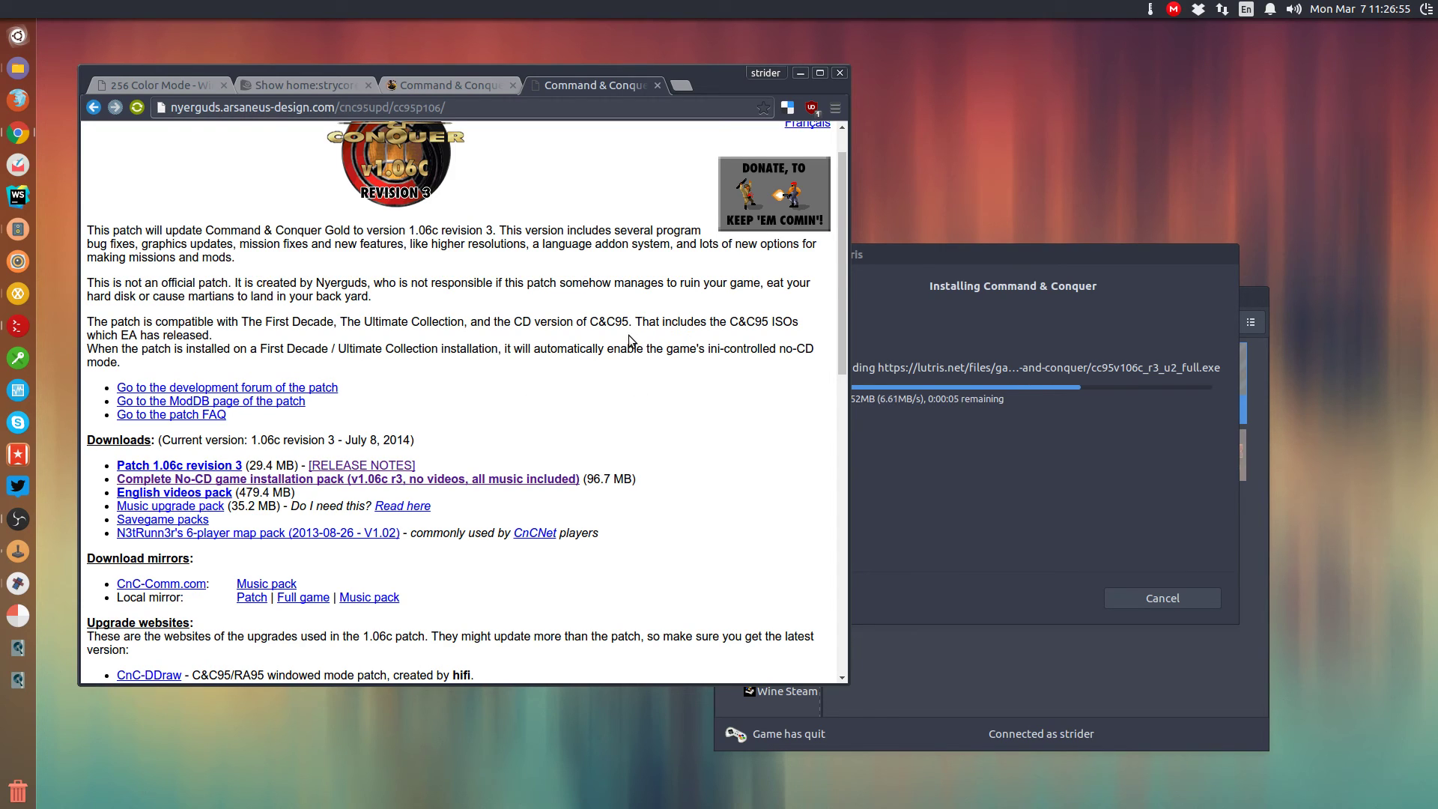
{"action": "left_click", "coordinate": [1021, 453]}
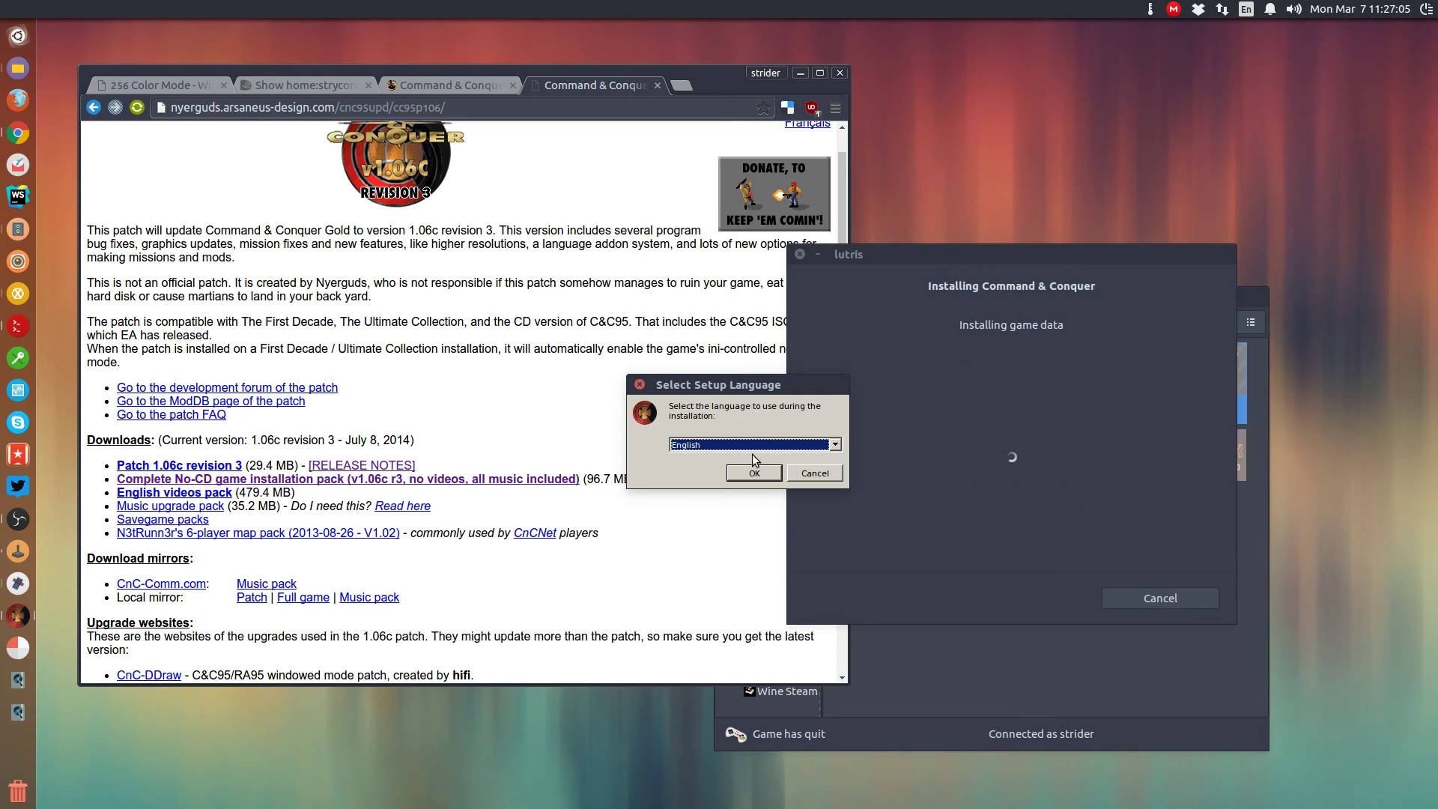
Run setup in English, accept the licence, and keep C:\Westwood\C&C95 and the default Start Menu folder
{"action": "left_click", "coordinate": [754, 473]}
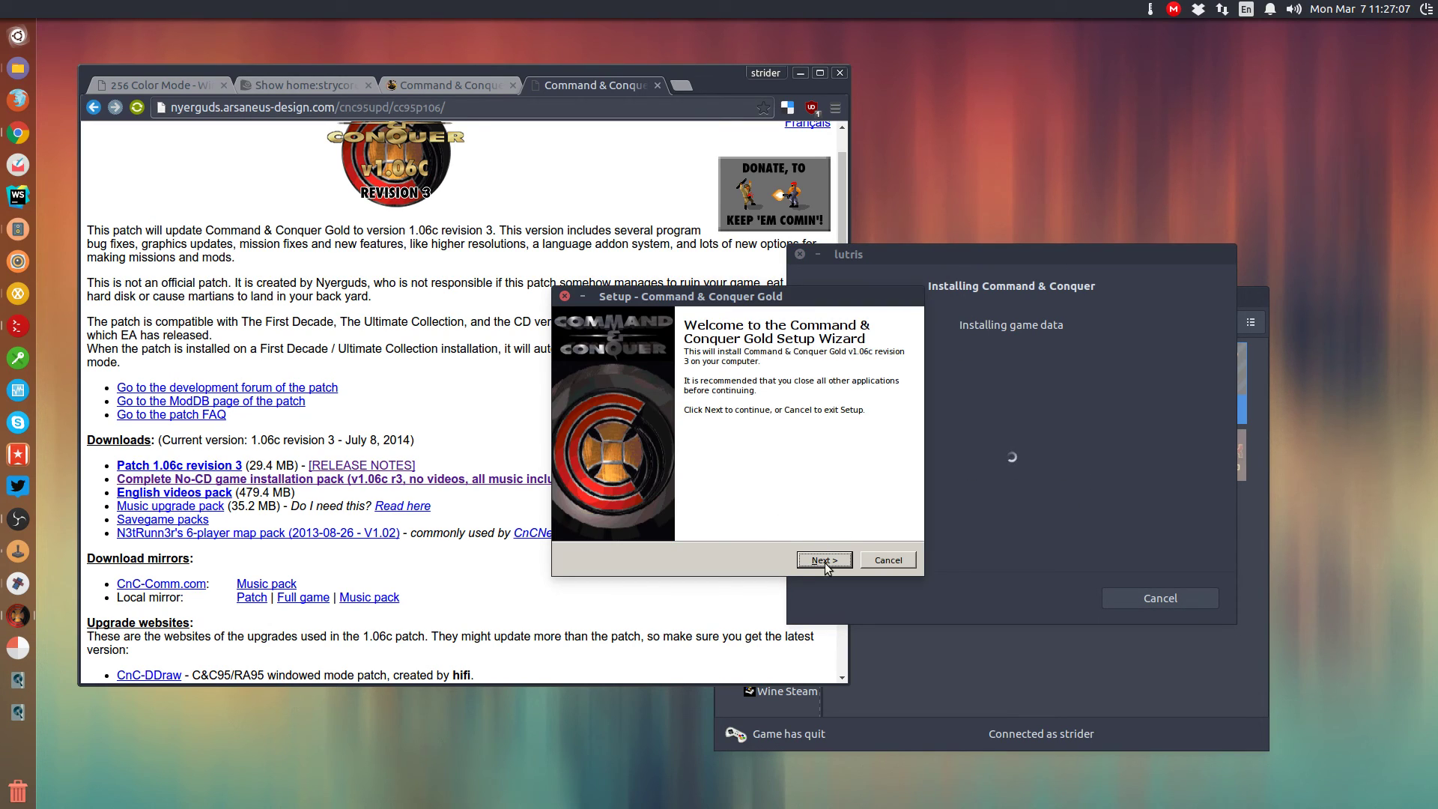
{"action": "left_click", "coordinate": [825, 560]}
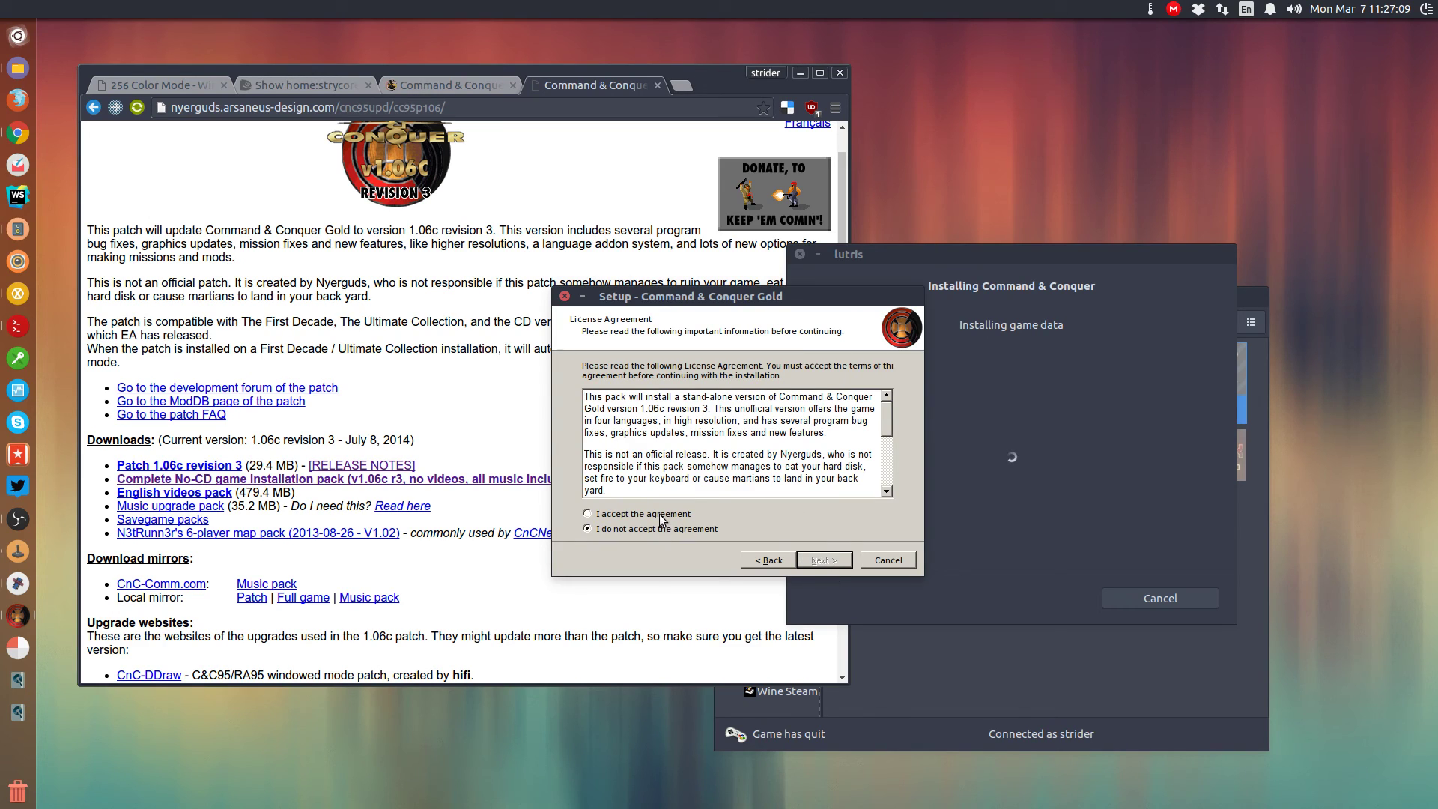
{"action": "key", "text": "alt+a"}
{"action": "left_click", "coordinate": [827, 567]}
{"action": "left_click", "coordinate": [820, 565]}
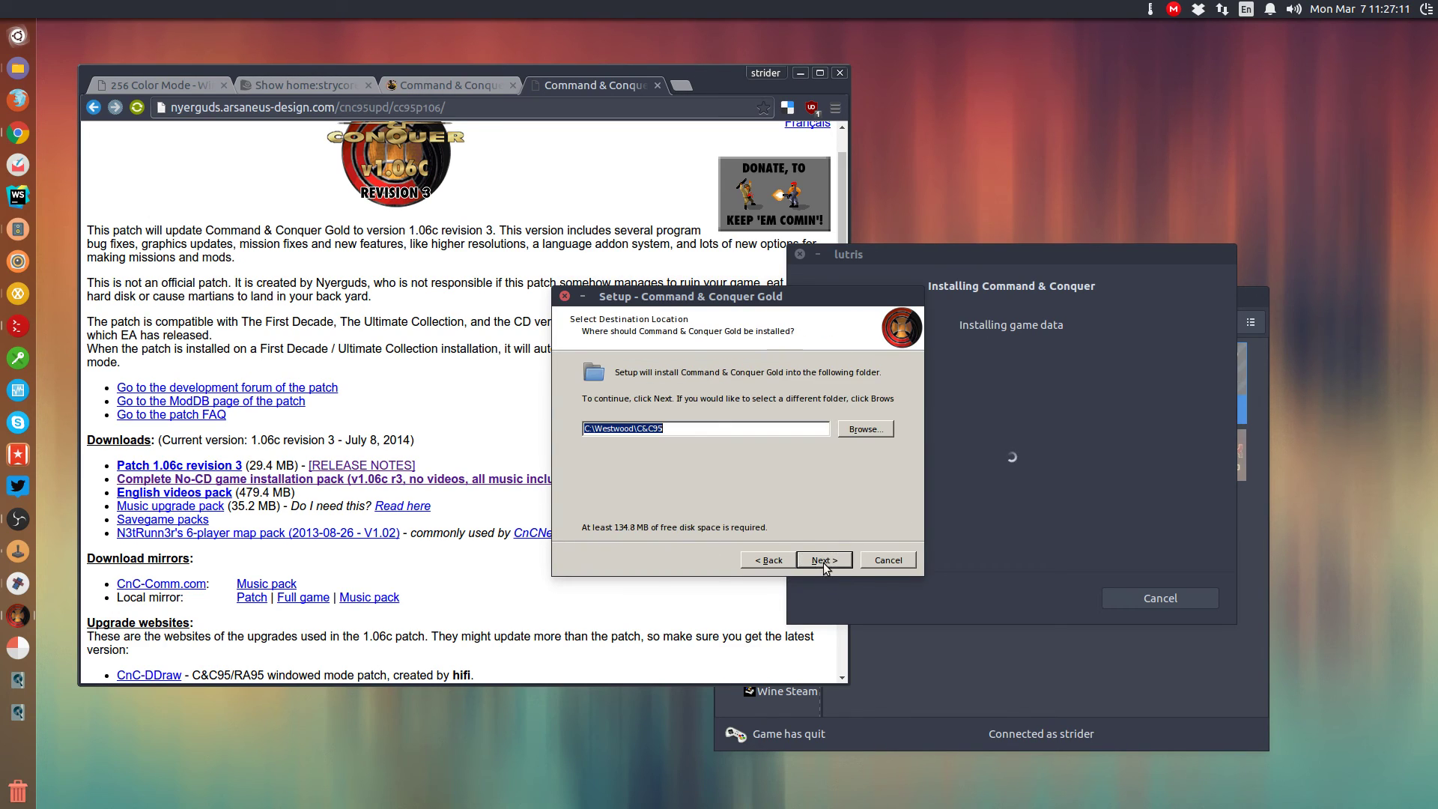
{"action": "left_click", "coordinate": [824, 558]}
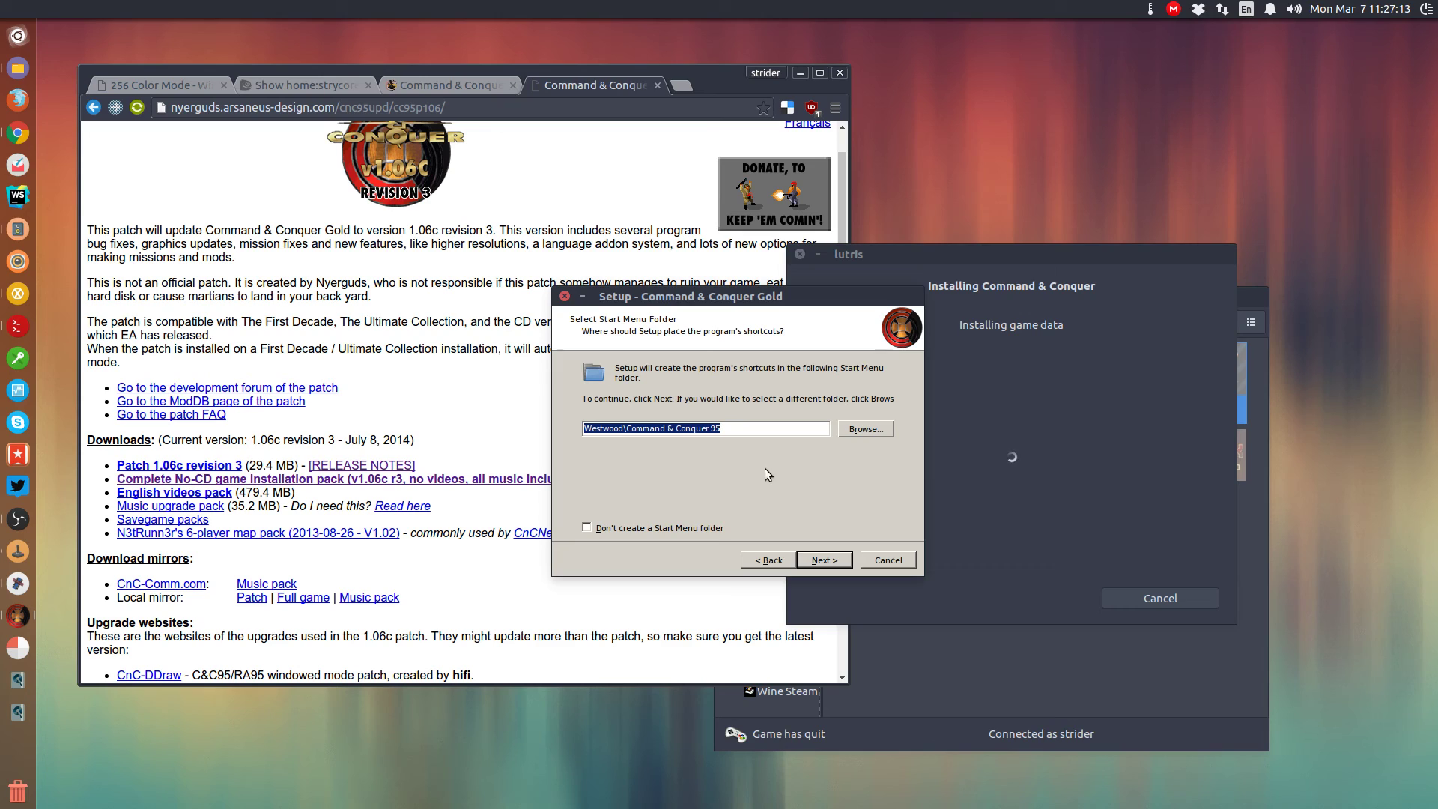
{"action": "left_click", "coordinate": [834, 561]}
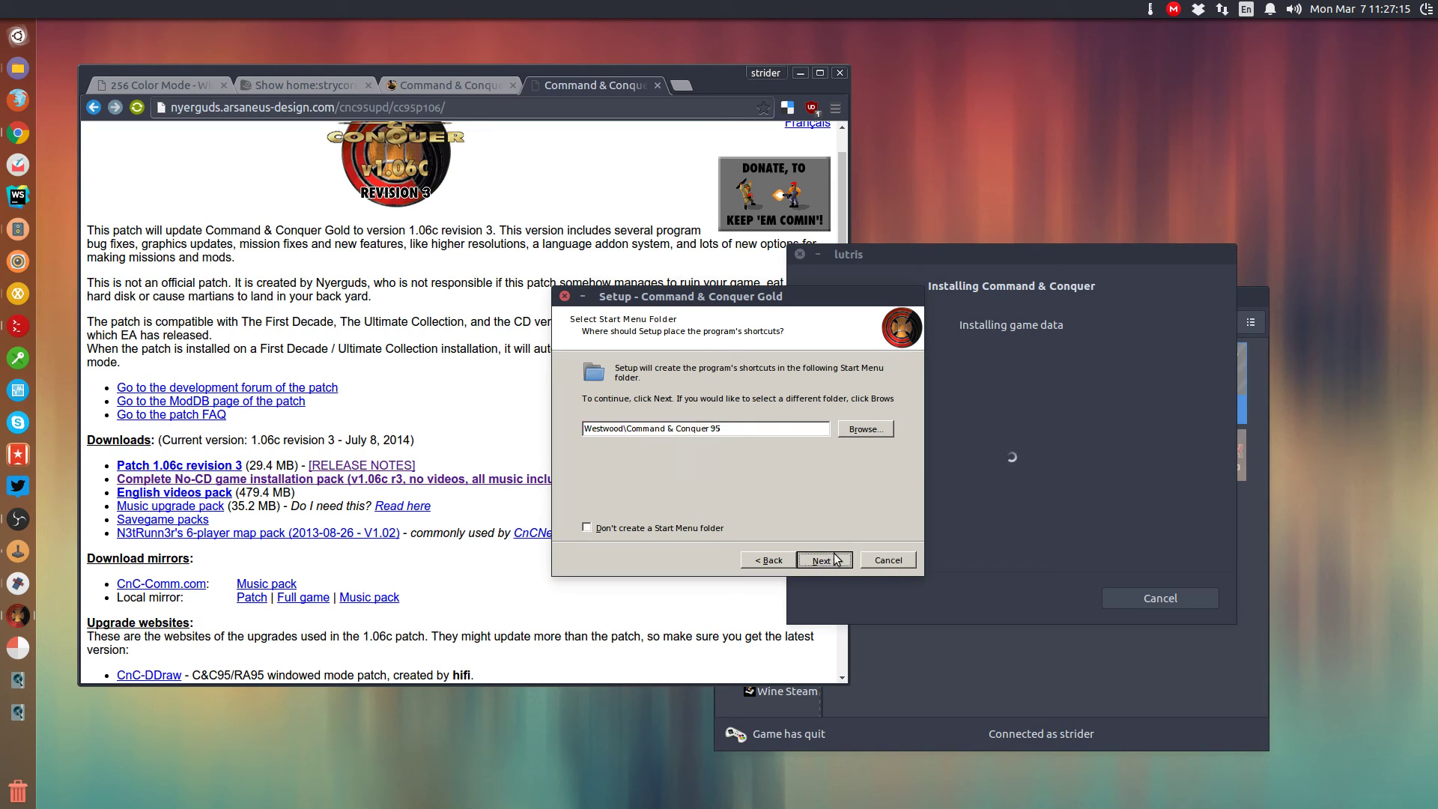
Turn off both desktop icon options and install the game files
{"action": "left_click", "coordinate": [716, 413]}
{"action": "left_click", "coordinate": [718, 398]}
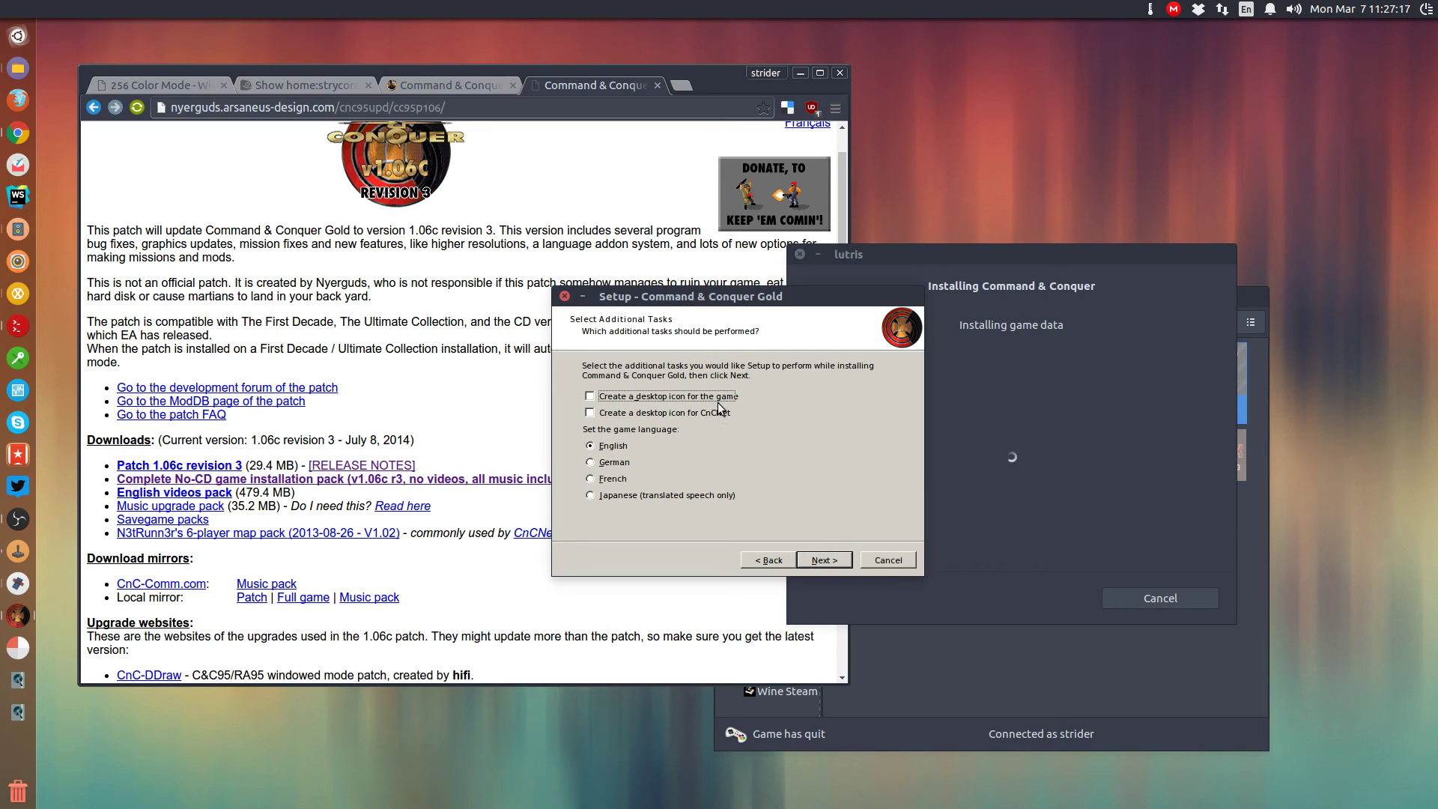
{"action": "left_click", "coordinate": [819, 559]}
{"action": "left_click", "coordinate": [820, 558]}
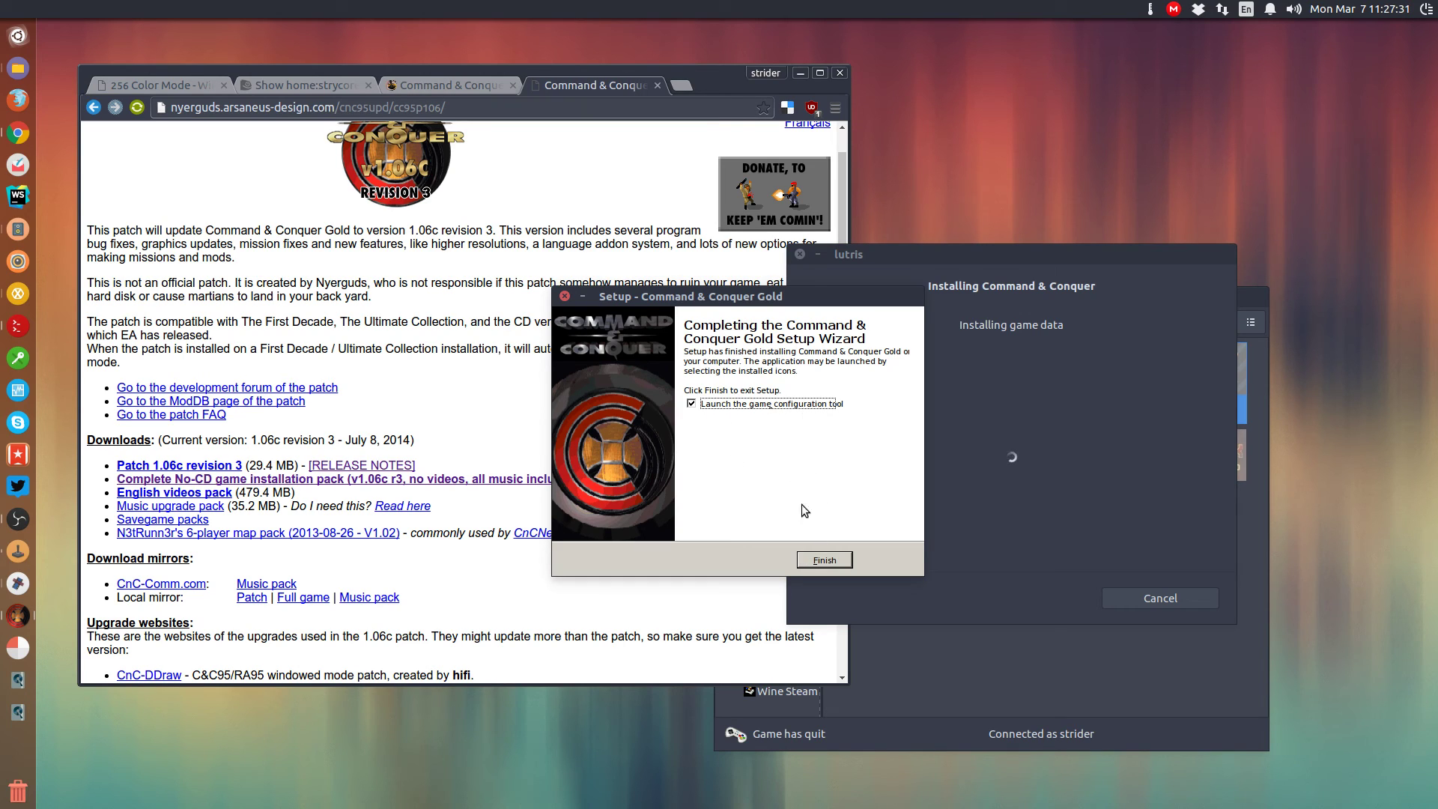
Finish setup and save a 640x400 game resolution in C&C Windows 95 setup
{"action": "left_click", "coordinate": [821, 560]}
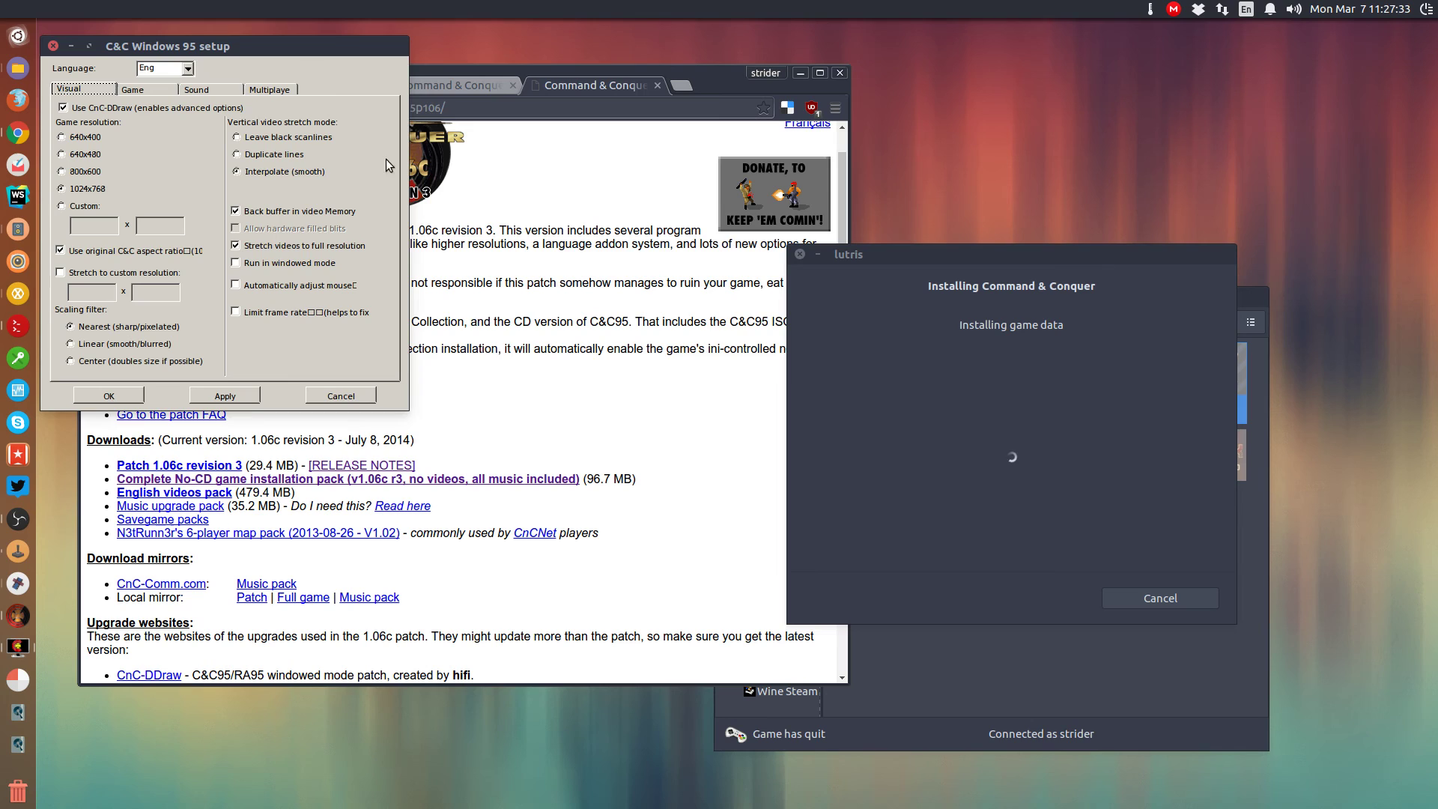
{"action": "left_click", "coordinate": [650, 281]}
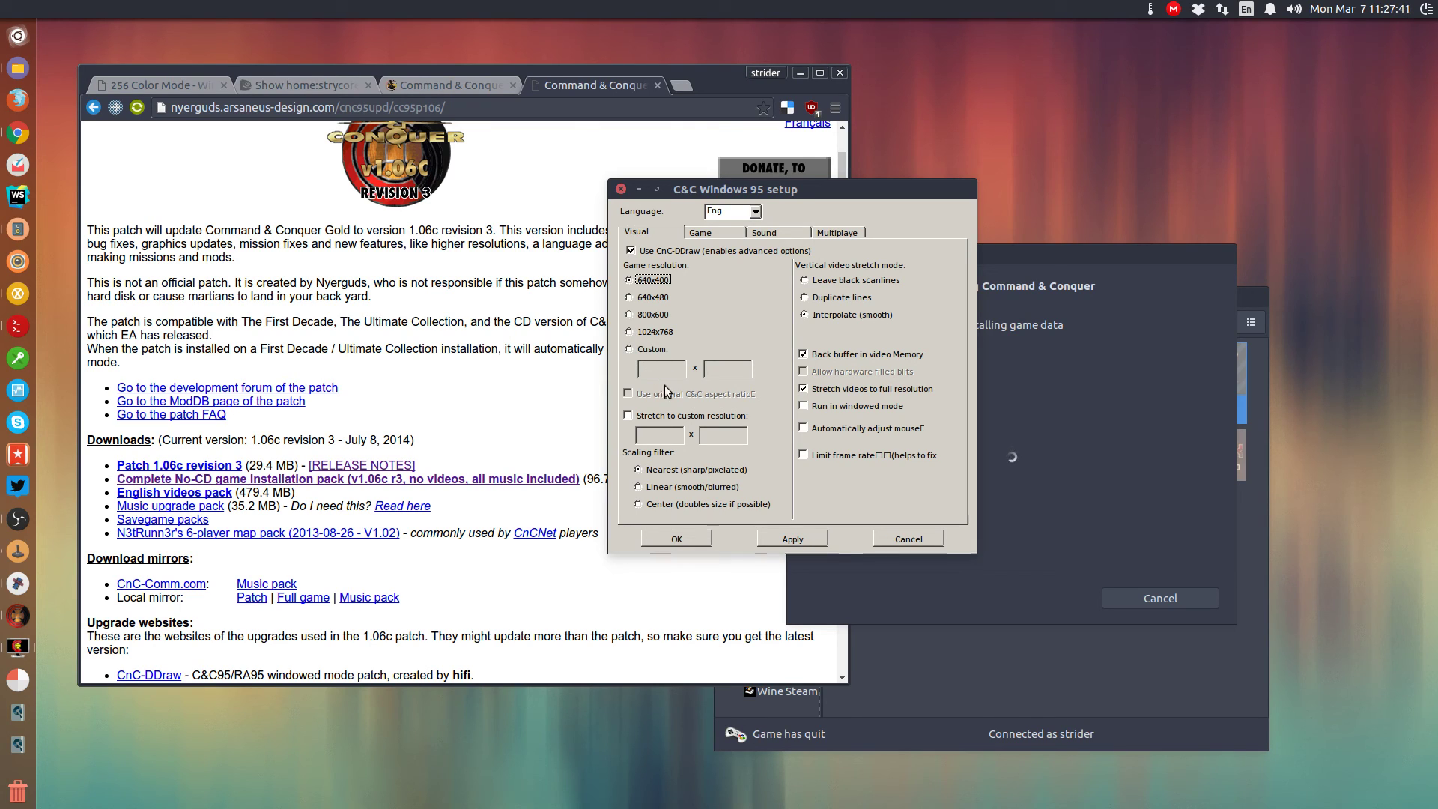
{"action": "left_click", "coordinate": [691, 545]}
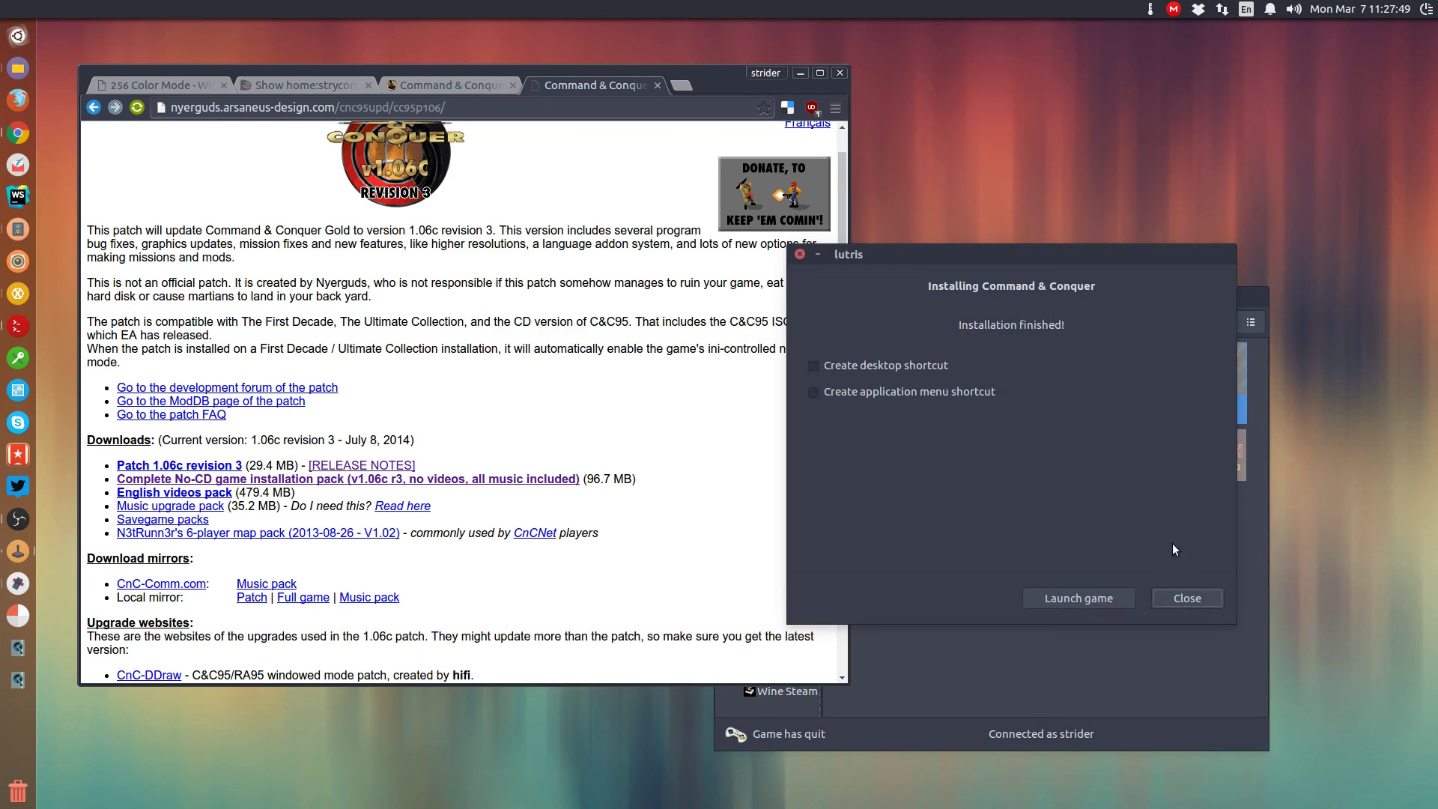
Close the finished installer, dismiss the system error report, and bring up Command & Conquer's options
{"action": "left_click", "coordinate": [1178, 599]}
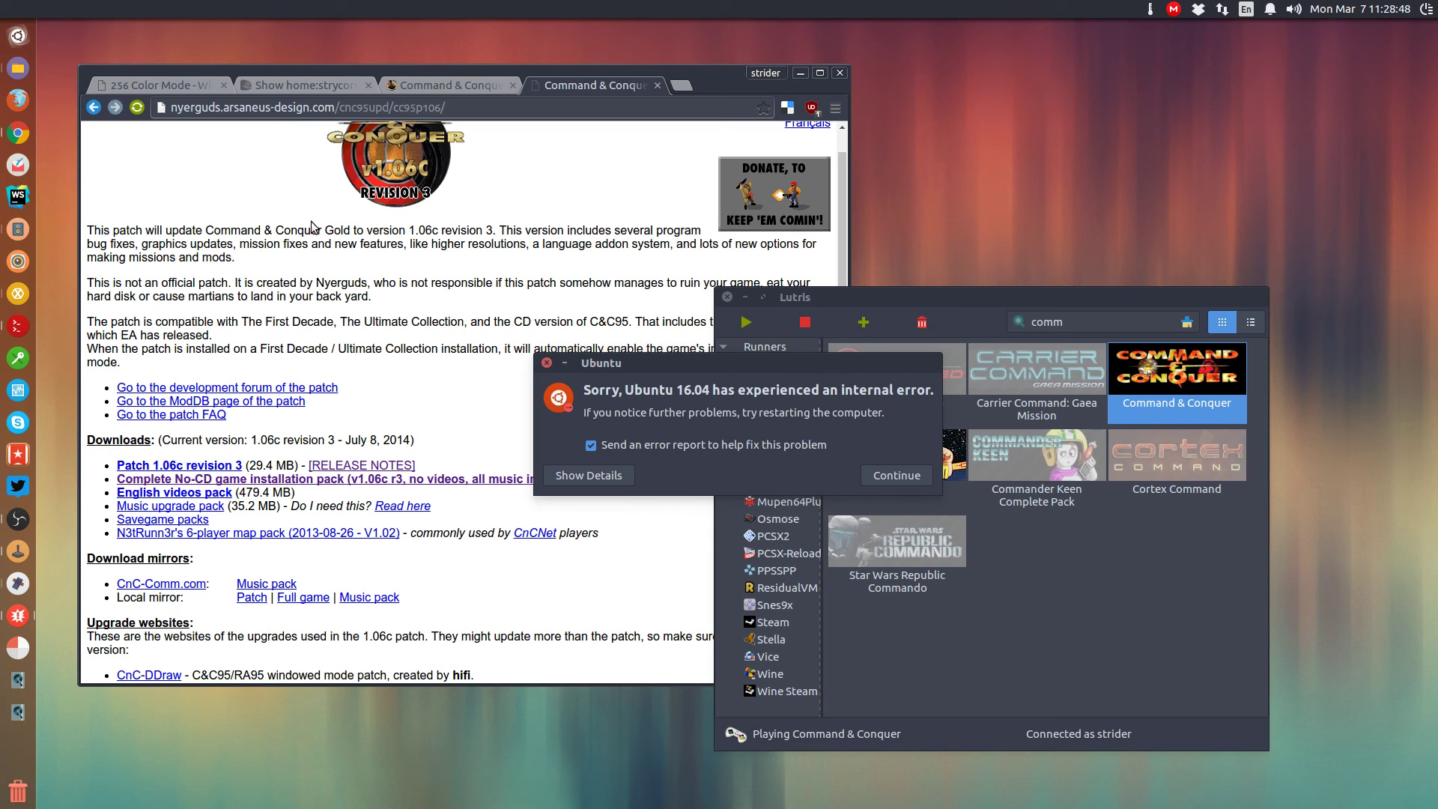
{"action": "left_click", "coordinate": [547, 362]}
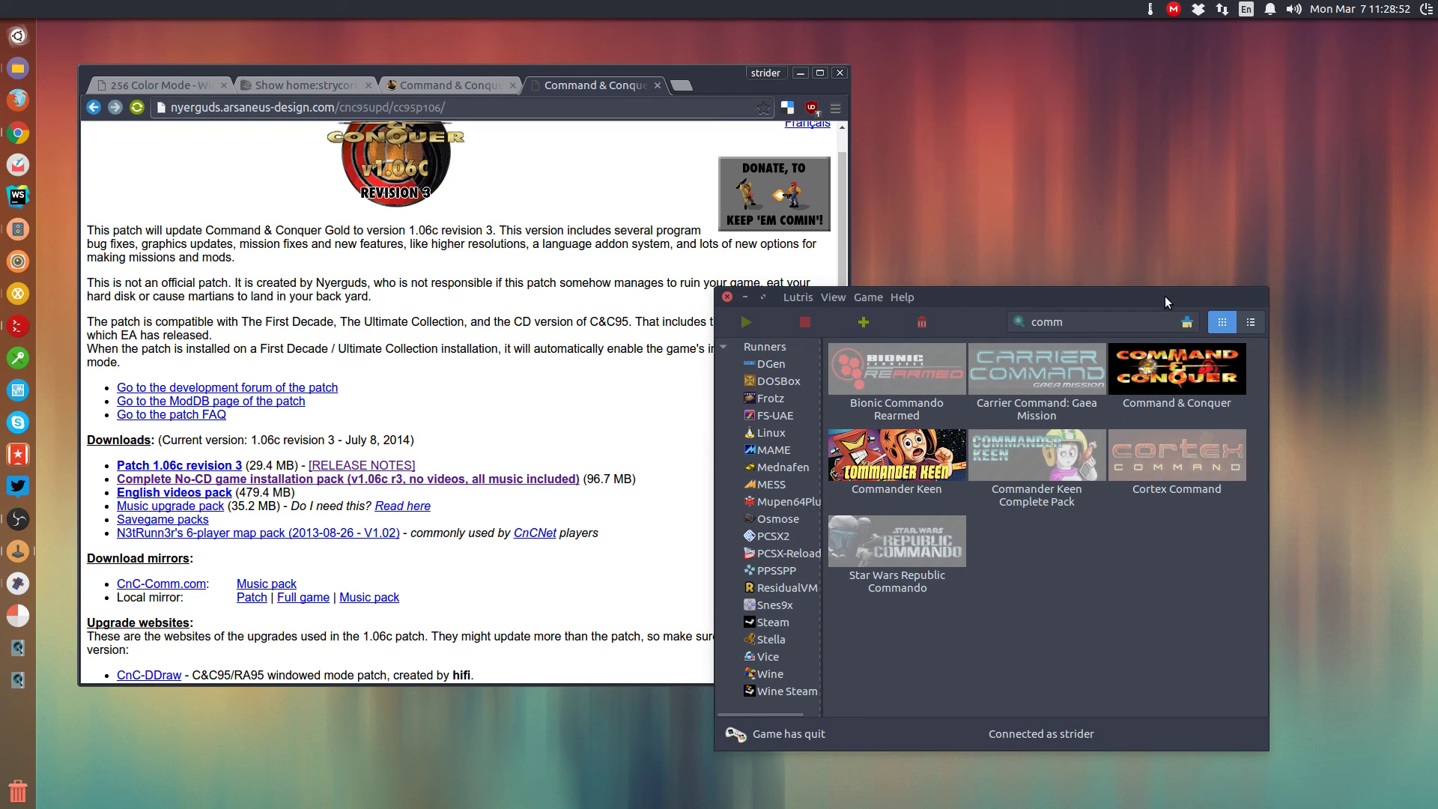
{"action": "right_click", "coordinate": [1167, 382]}
Open Command & Conquer's configuration at the Runner options, with the windowed virtual desktop at 640x480
{"action": "left_click", "coordinate": [1205, 413]}
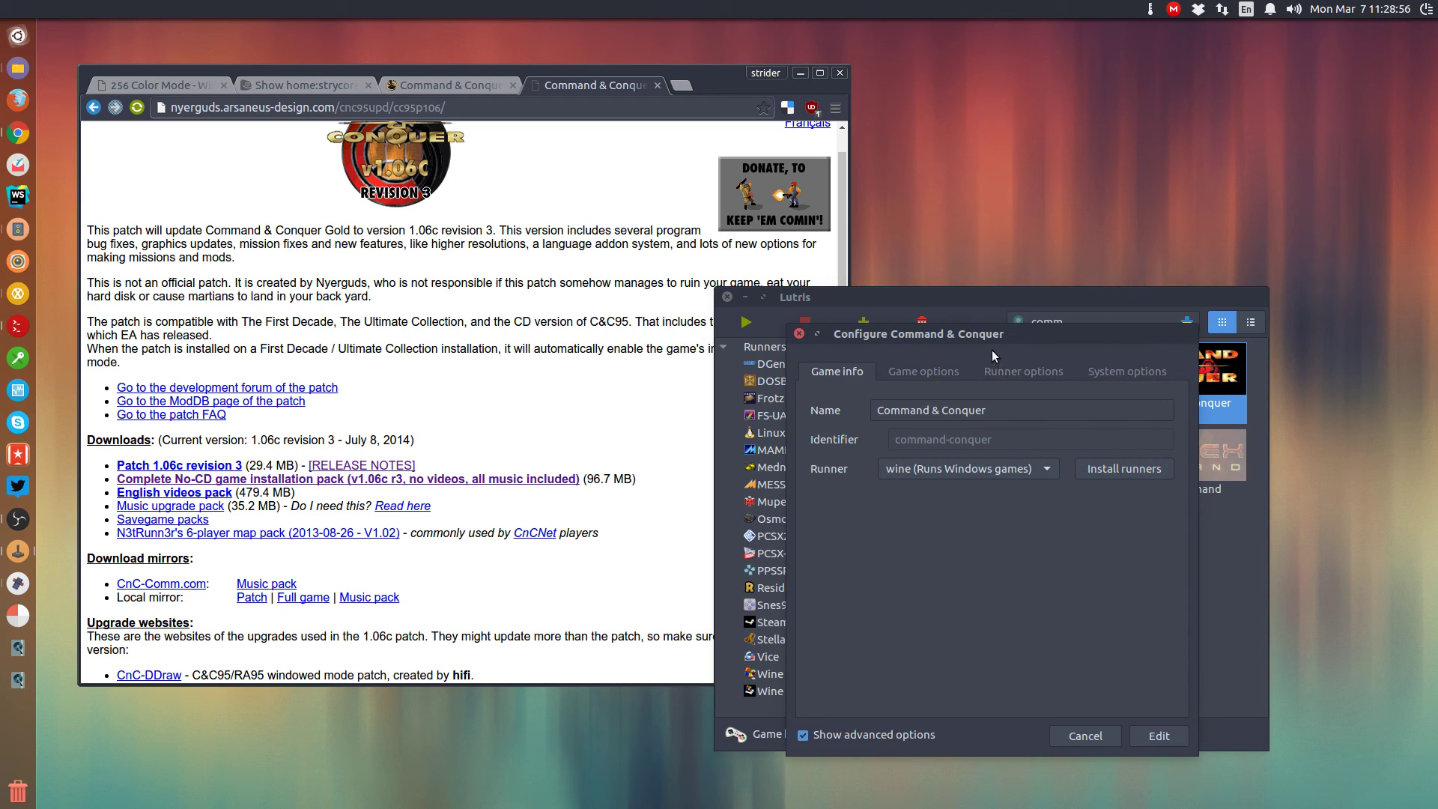
{"action": "left_click", "coordinate": [993, 368]}
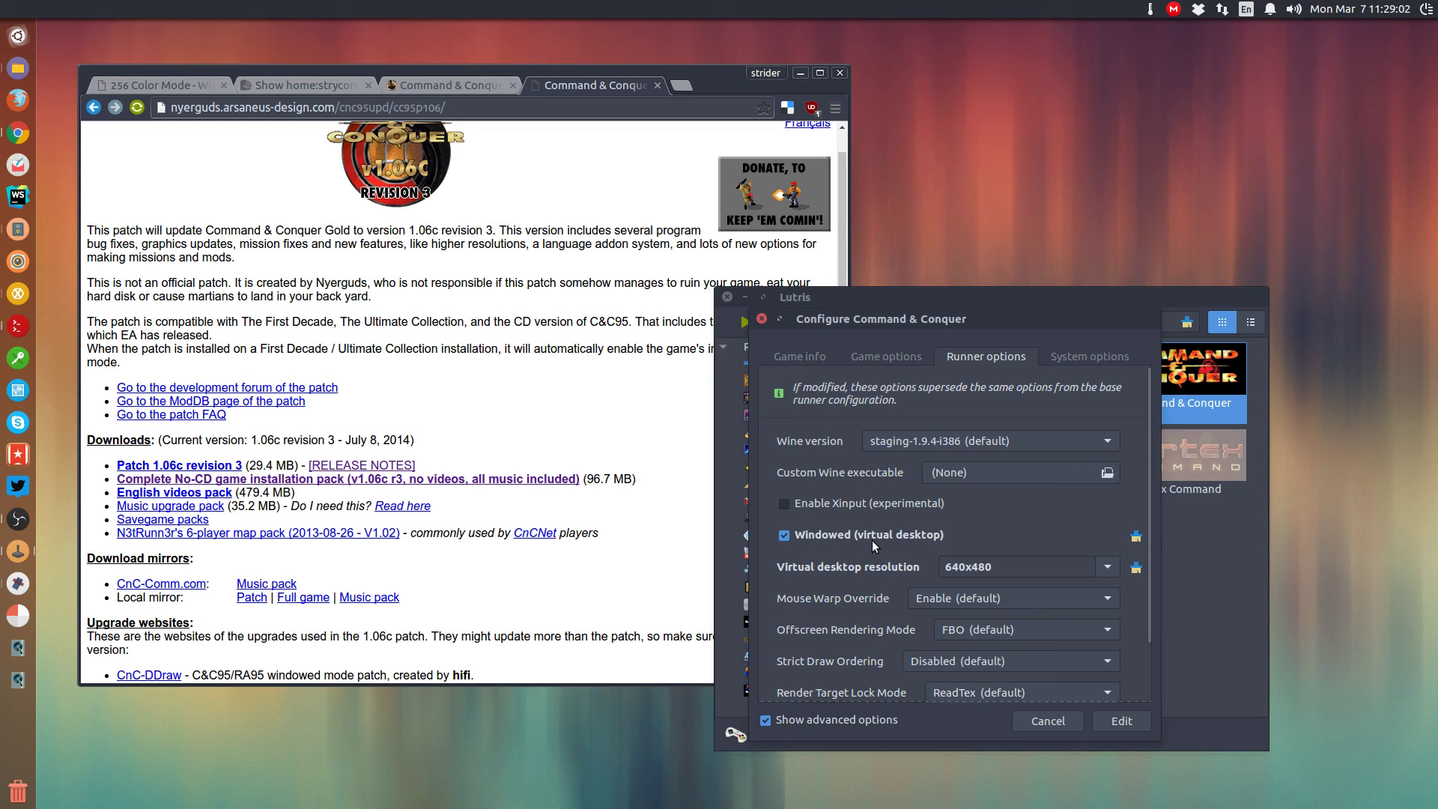
{"action": "mouse_move", "coordinate": [868, 563]}
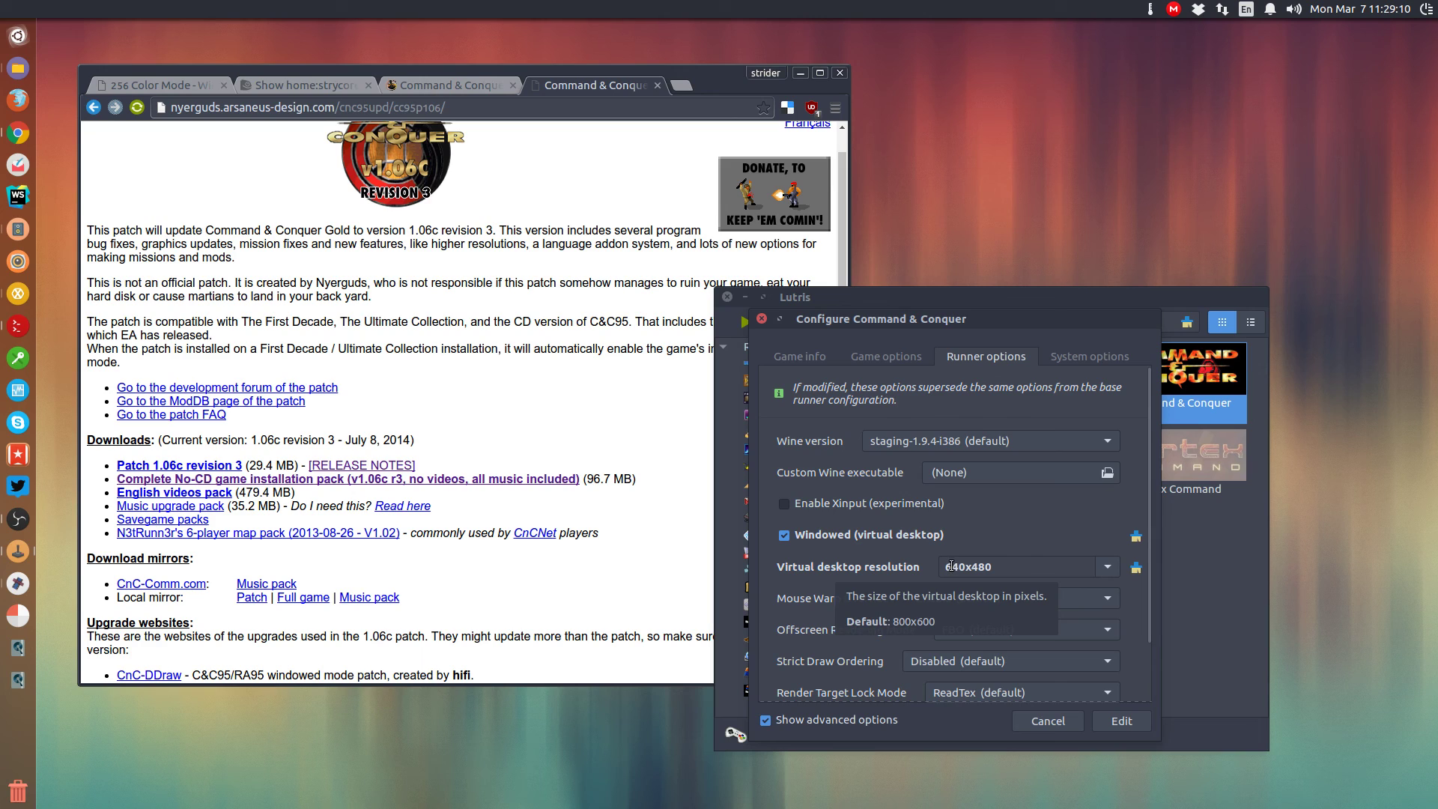
Review System options, including Use Xephyr 16BPP and the 640x400 Xephyr resolution
{"action": "left_click", "coordinate": [1067, 355]}
{"action": "left_click_drag", "start_coordinate": [1154, 479], "coordinate": [1153, 651]}
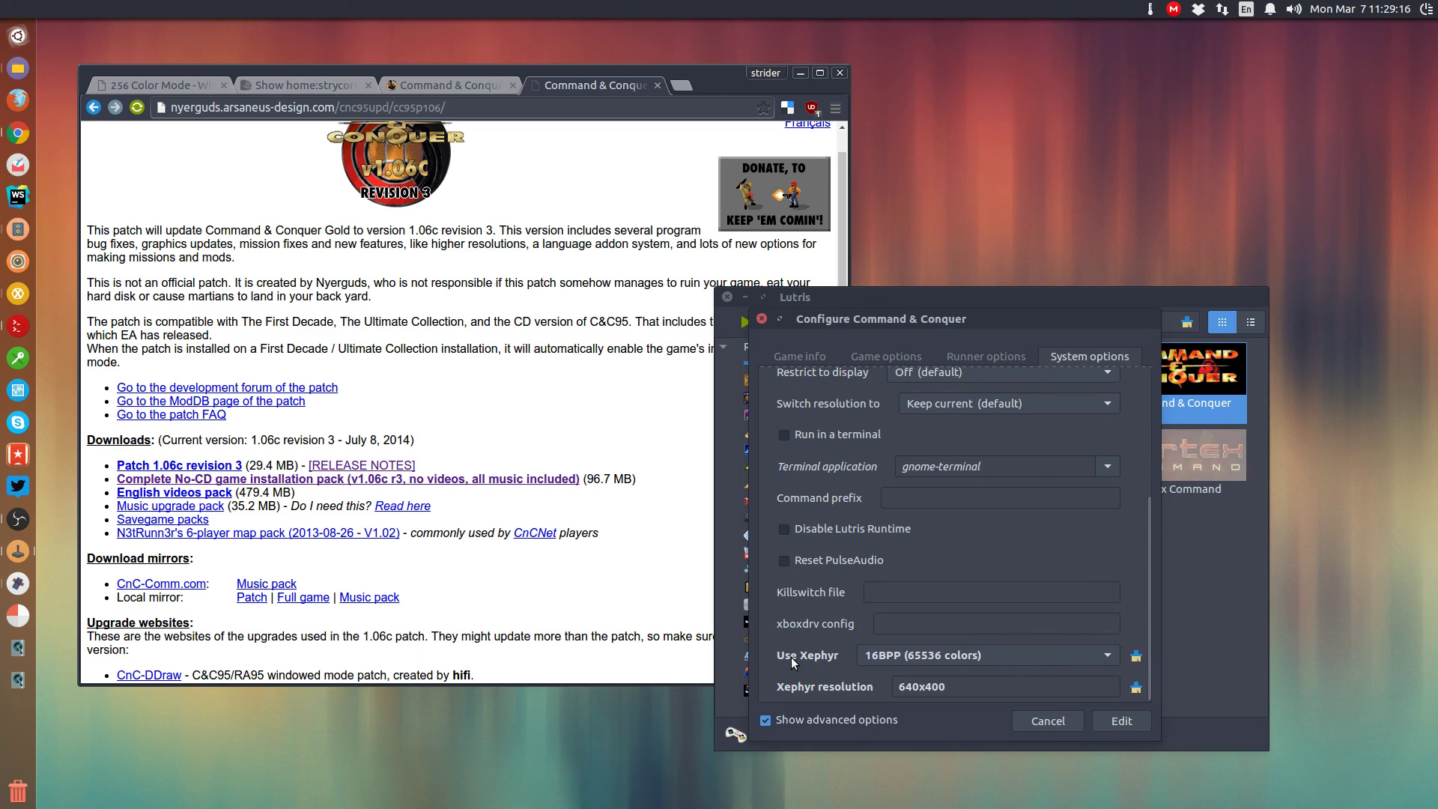
{"action": "mouse_move", "coordinate": [870, 661]}
{"action": "left_click", "coordinate": [918, 686]}
{"action": "mouse_move", "coordinate": [886, 625]}
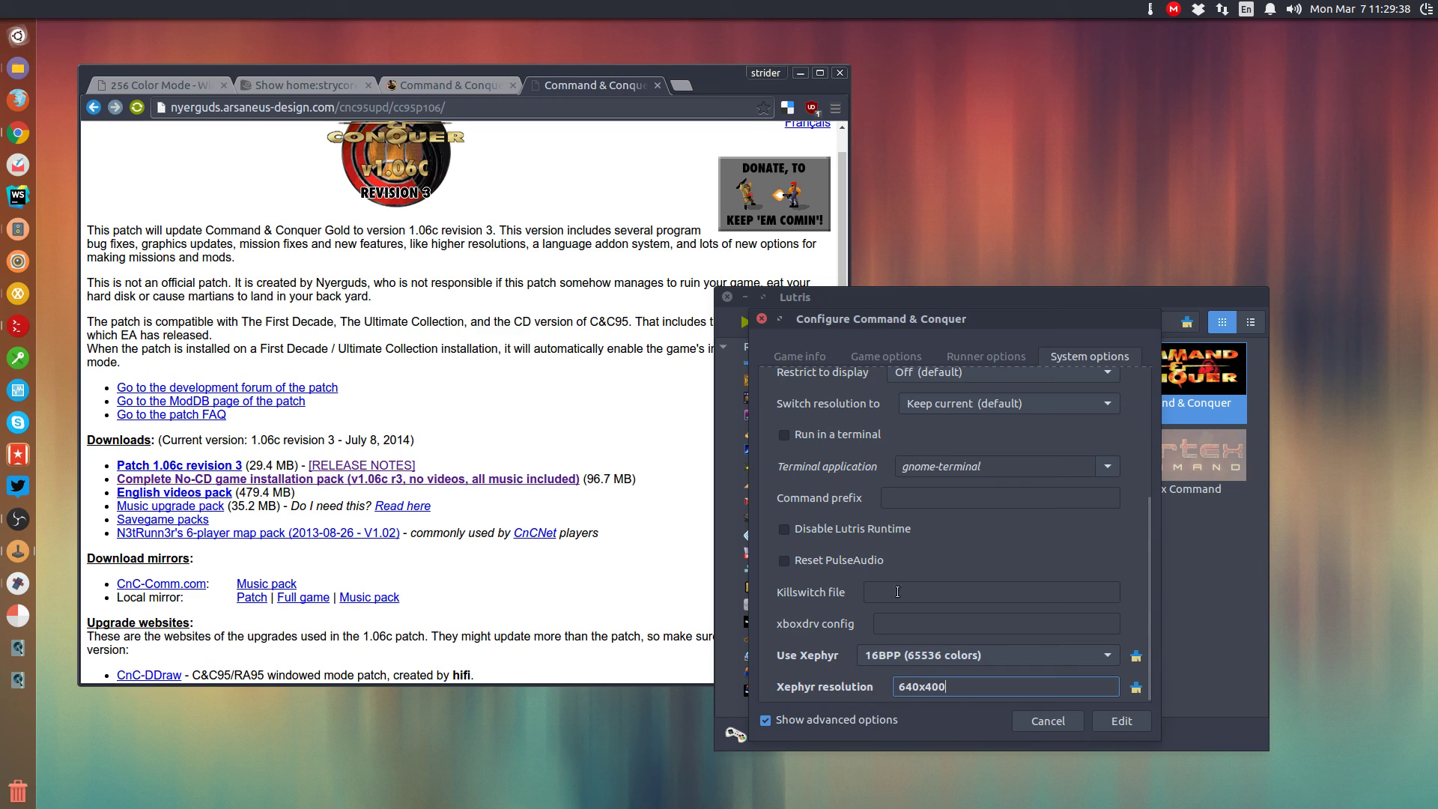
Set Switch resolution to 640x480 and save the game configuration
{"action": "left_click", "coordinate": [982, 355]}
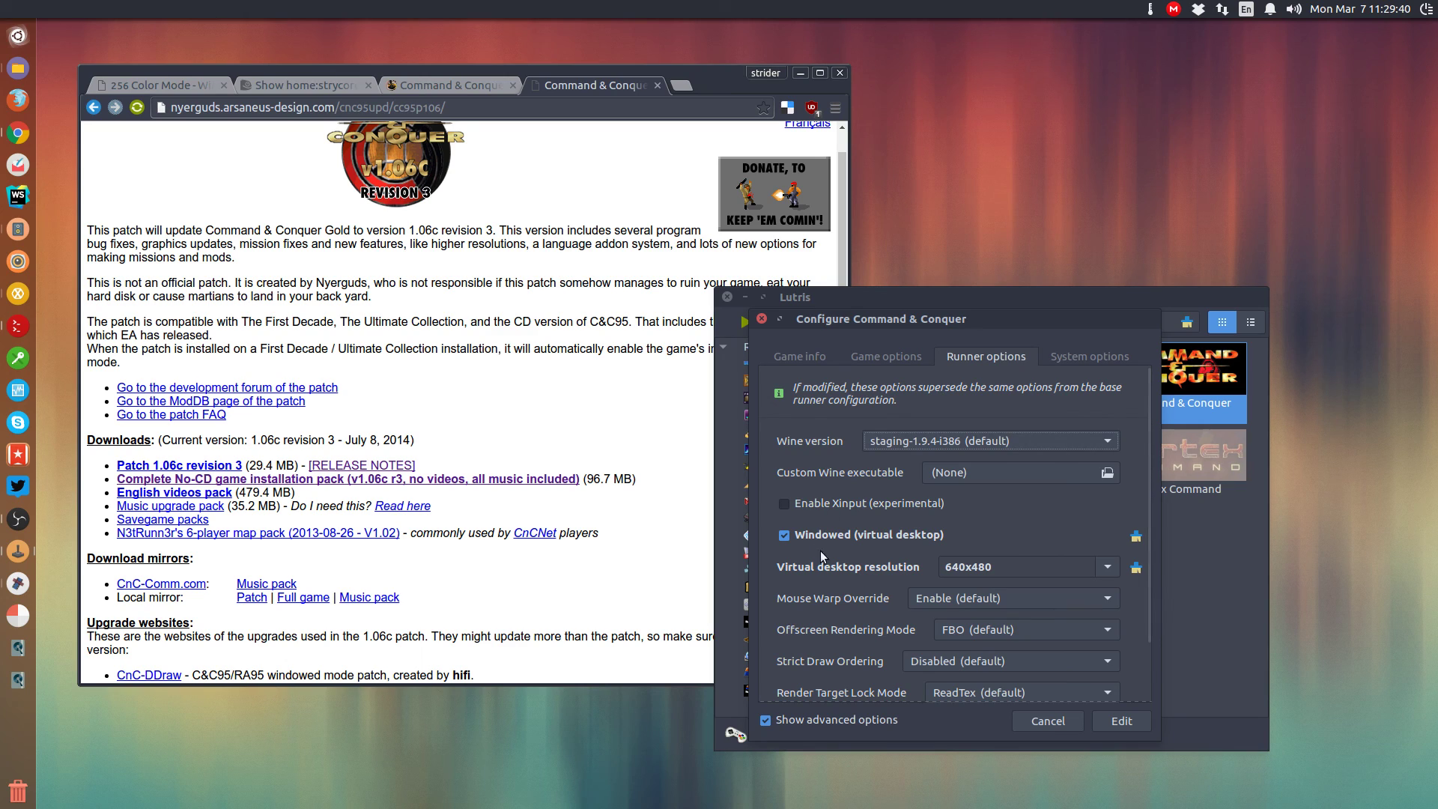
{"action": "left_click", "coordinate": [1060, 355]}
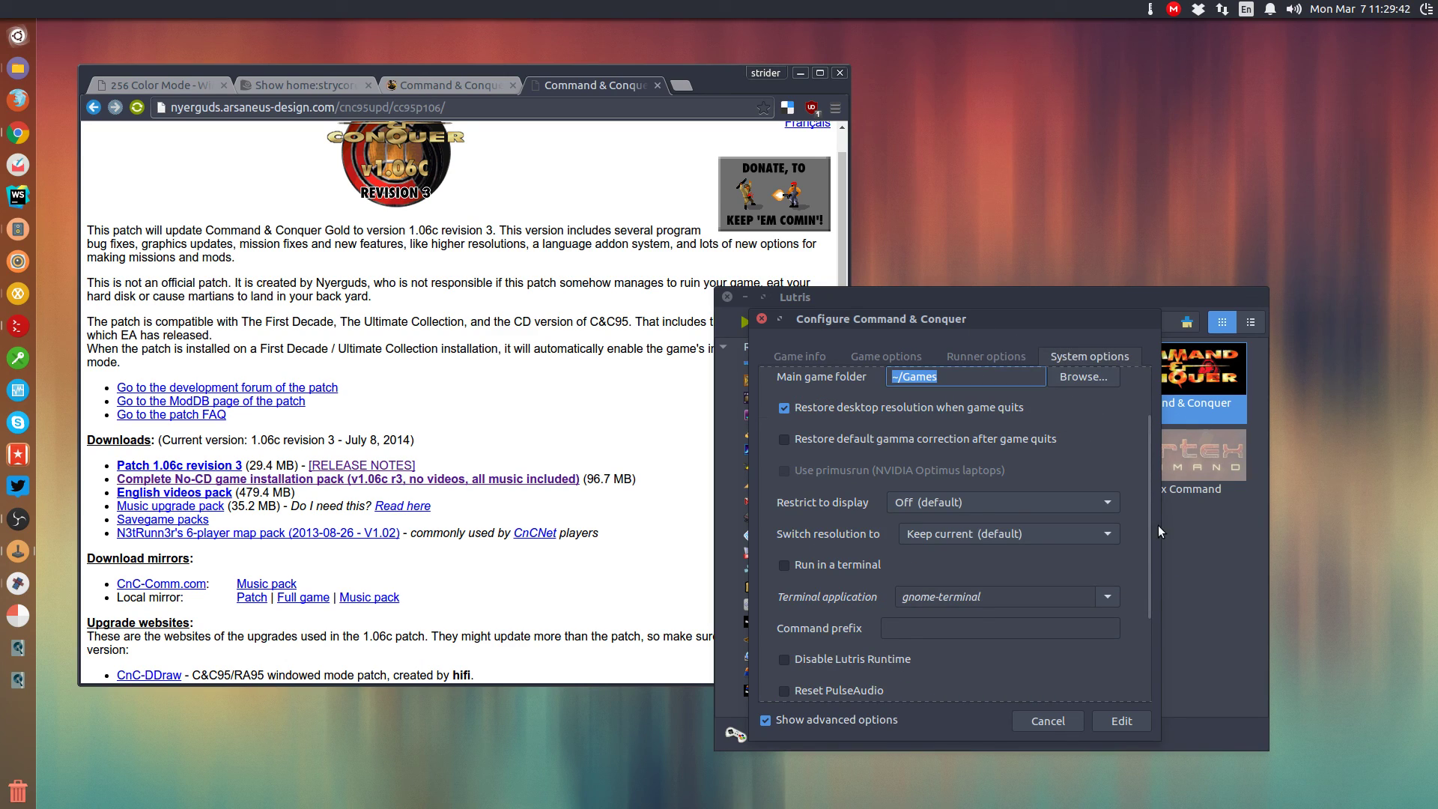
{"action": "scroll", "coordinate": [1144, 518], "scroll_direction": "up", "scroll_amount": 1}
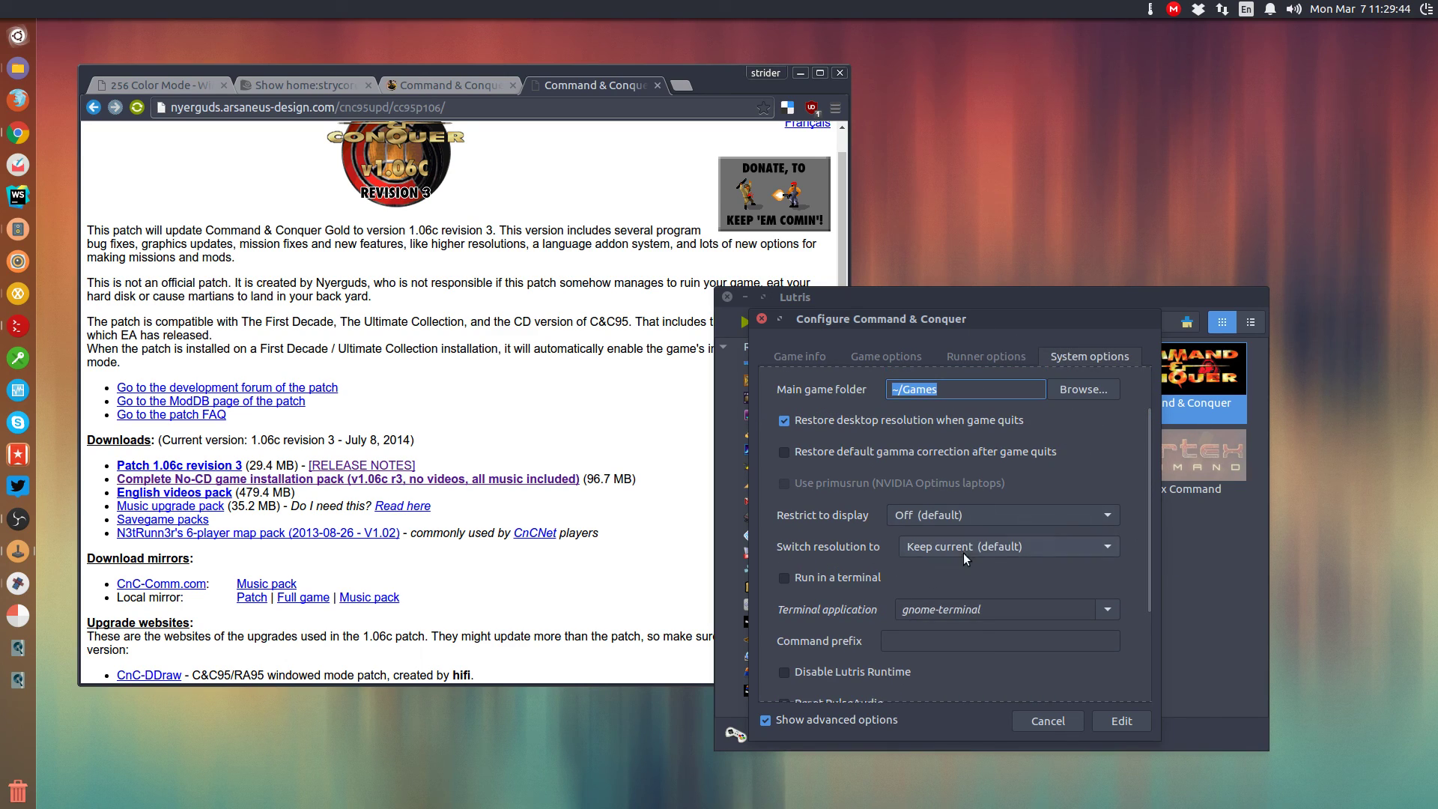
{"action": "left_click", "coordinate": [936, 545]}
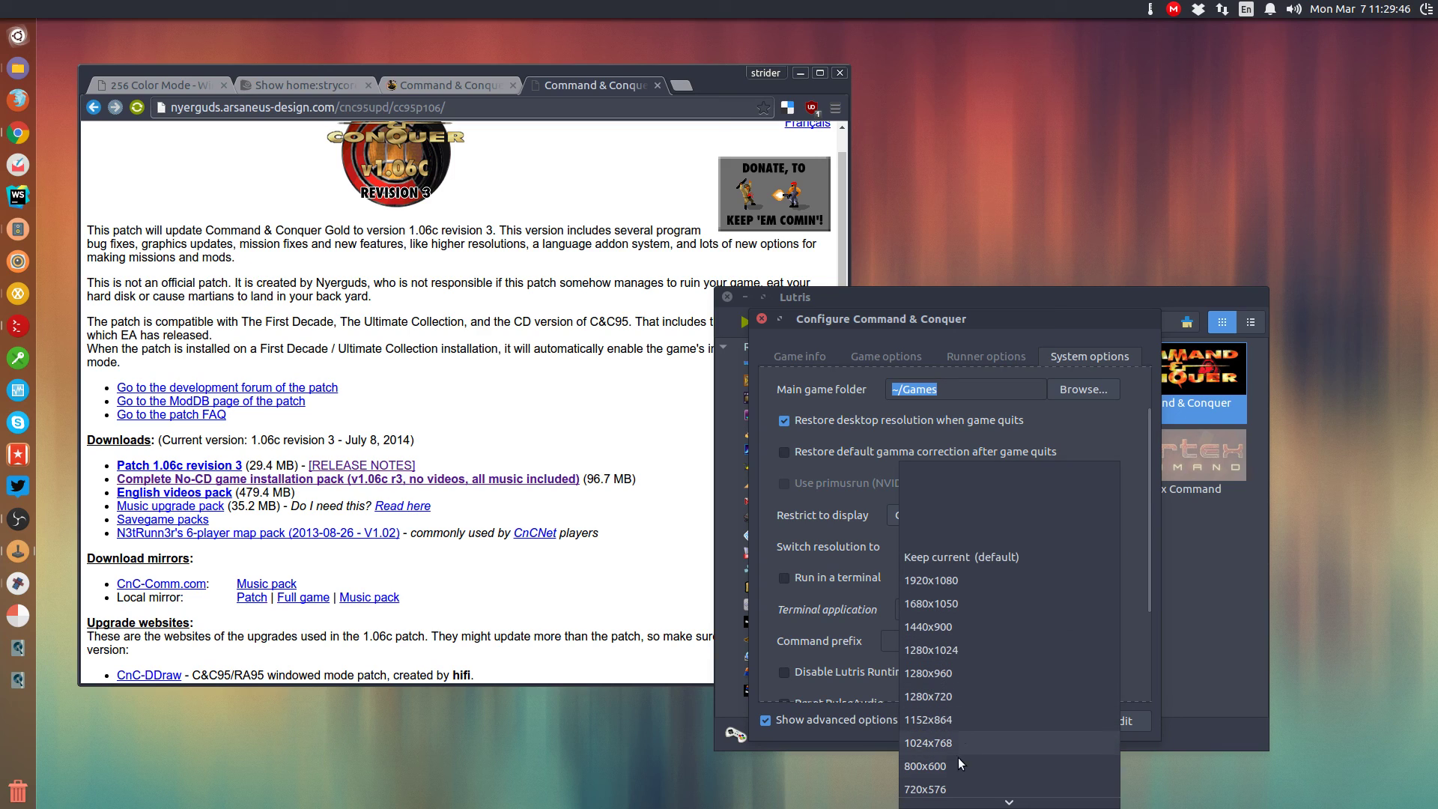
{"action": "scroll", "coordinate": [949, 785], "scroll_direction": "down", "scroll_amount": 2}
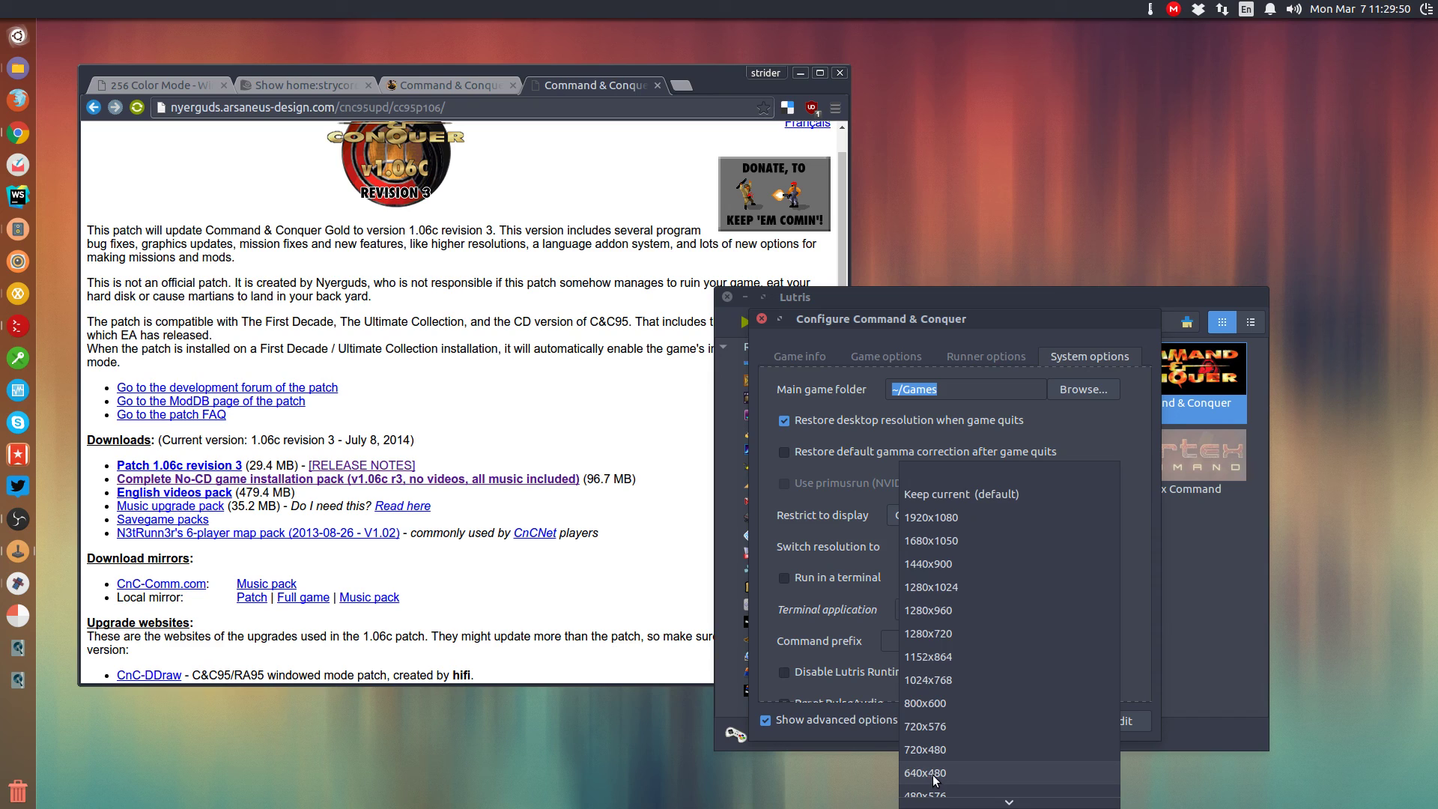
{"action": "left_click", "coordinate": [931, 774]}
{"action": "left_click", "coordinate": [1121, 721]}
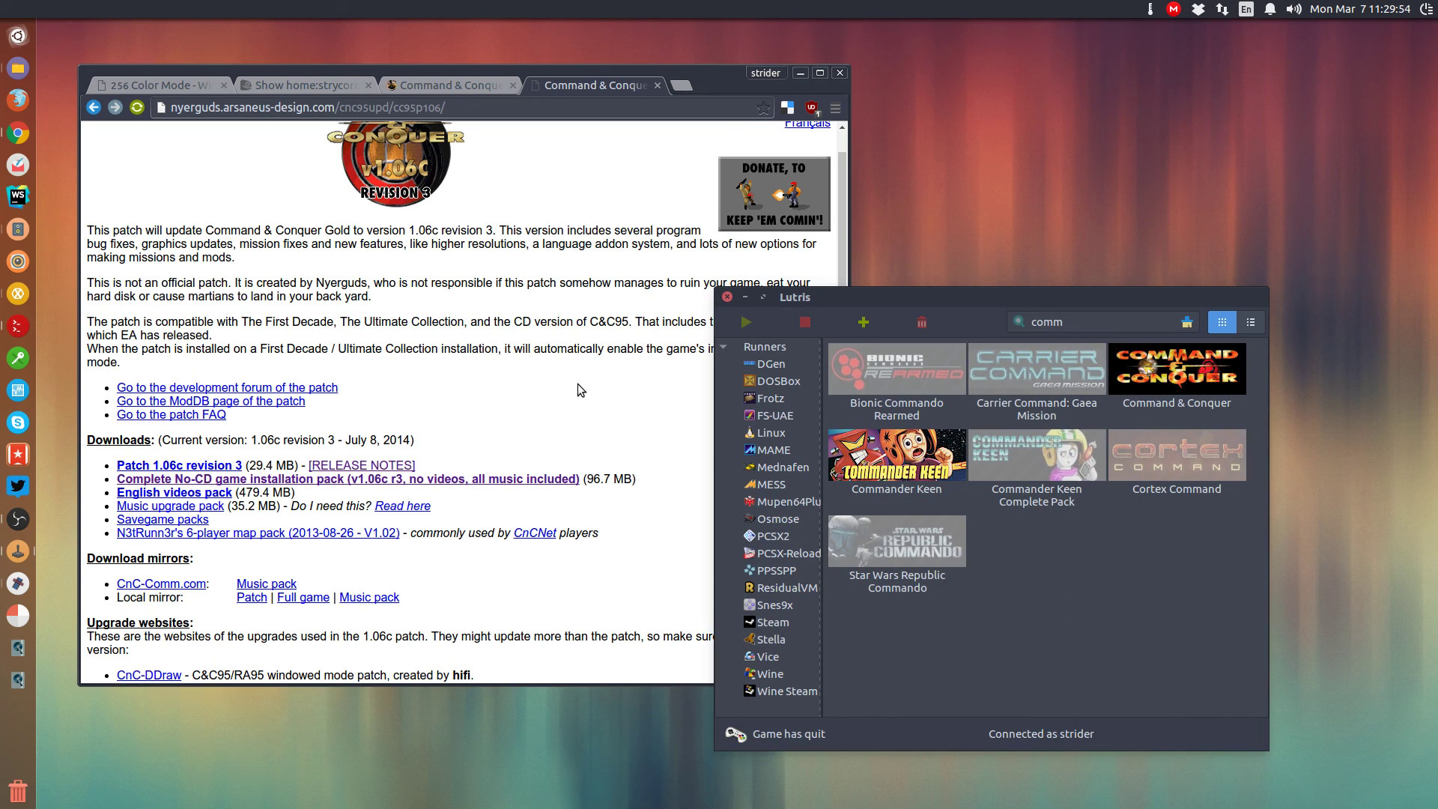
Open the Command & Conquer Gold edition installer script for editing on lutris.net
{"action": "left_click", "coordinate": [636, 452]}
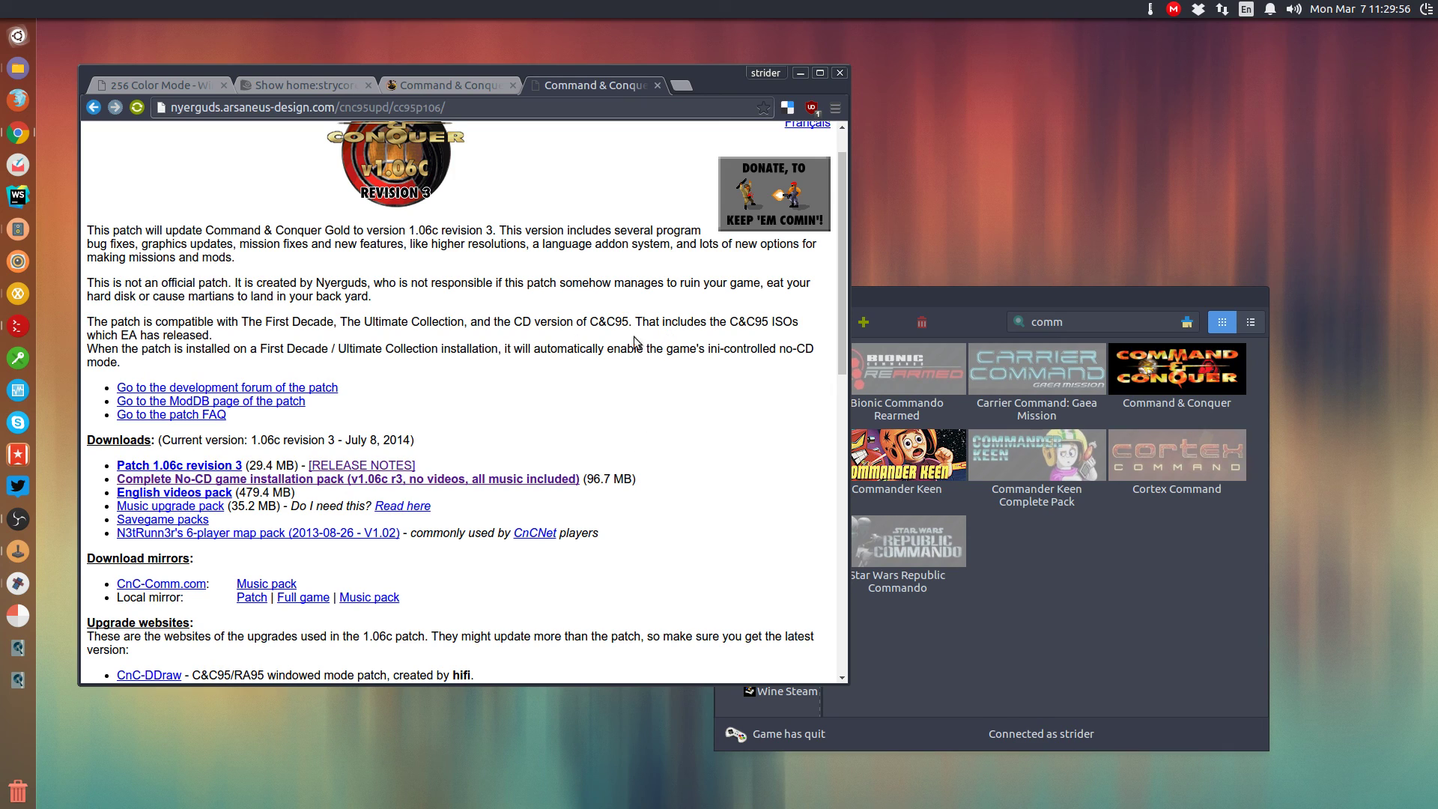
{"action": "left_click", "coordinate": [433, 87]}
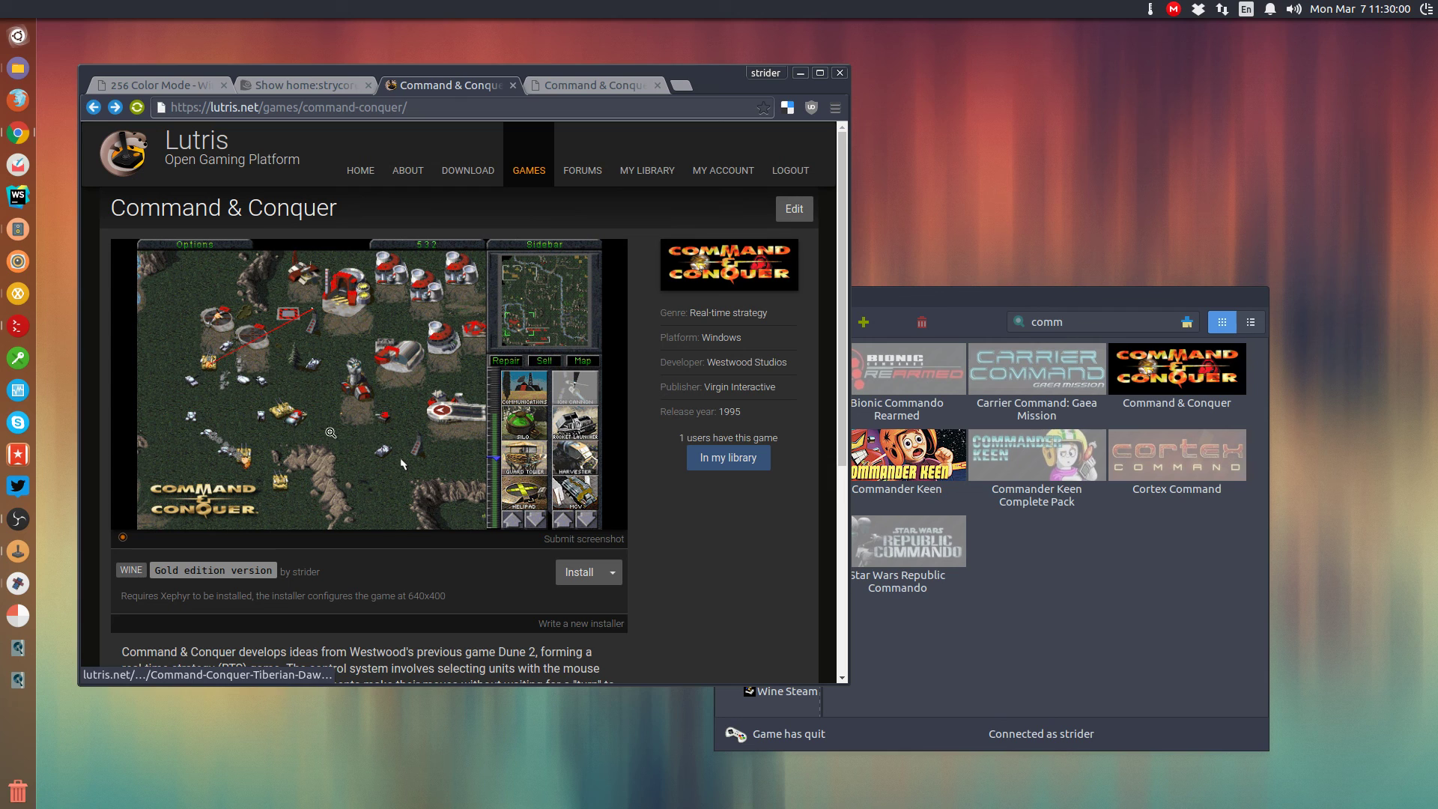
{"action": "scroll", "coordinate": [428, 501], "scroll_direction": "down", "scroll_amount": 4}
{"action": "left_click", "coordinate": [614, 416]}
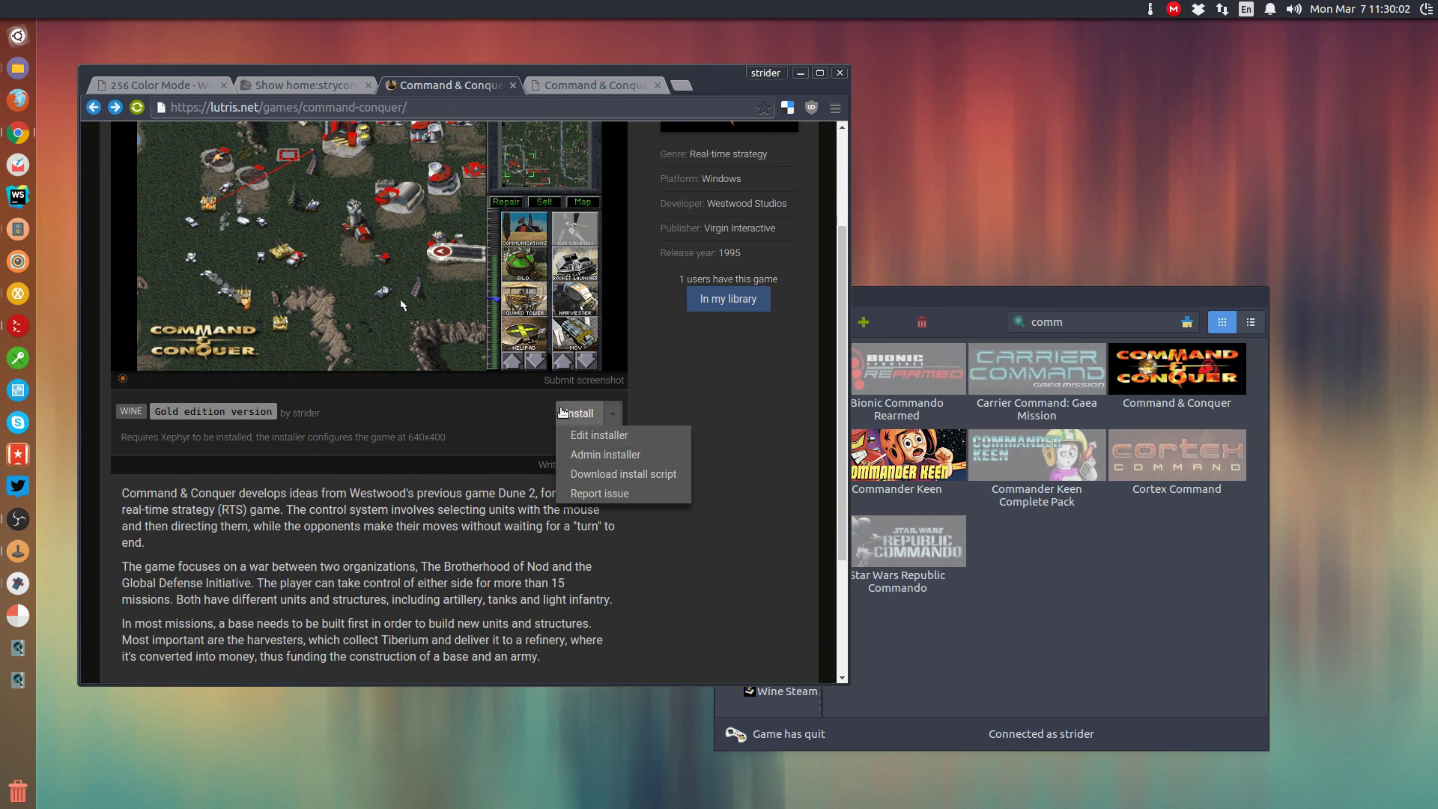
{"action": "left_click", "coordinate": [601, 441]}
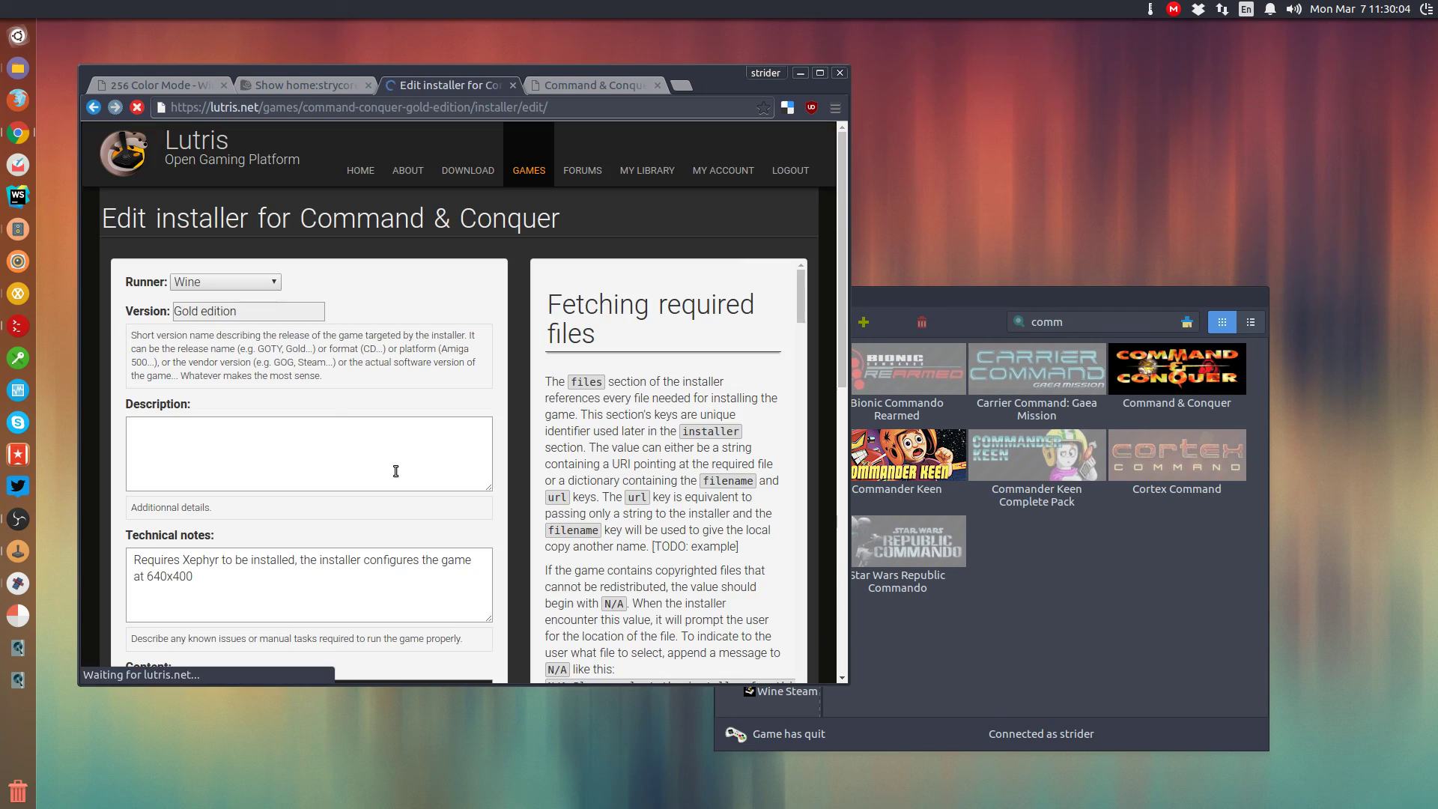
{"action": "scroll", "coordinate": [346, 433], "scroll_direction": "down", "scroll_amount": 10}
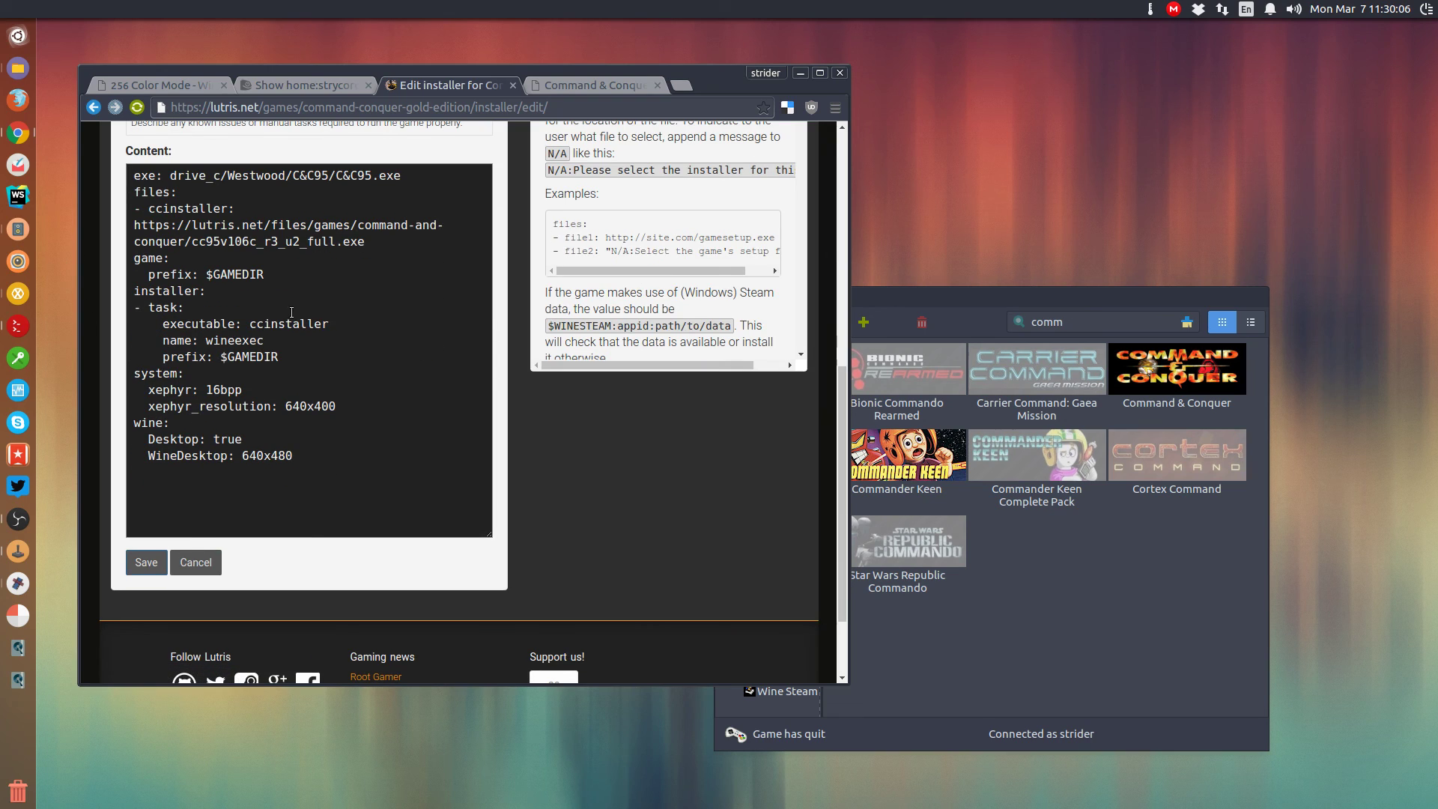
Highlight the script's system entries: 16bpp Xephyr and xephyr_resolution
{"action": "left_click", "coordinate": [157, 372]}
{"action": "double_click", "coordinate": [157, 372]}
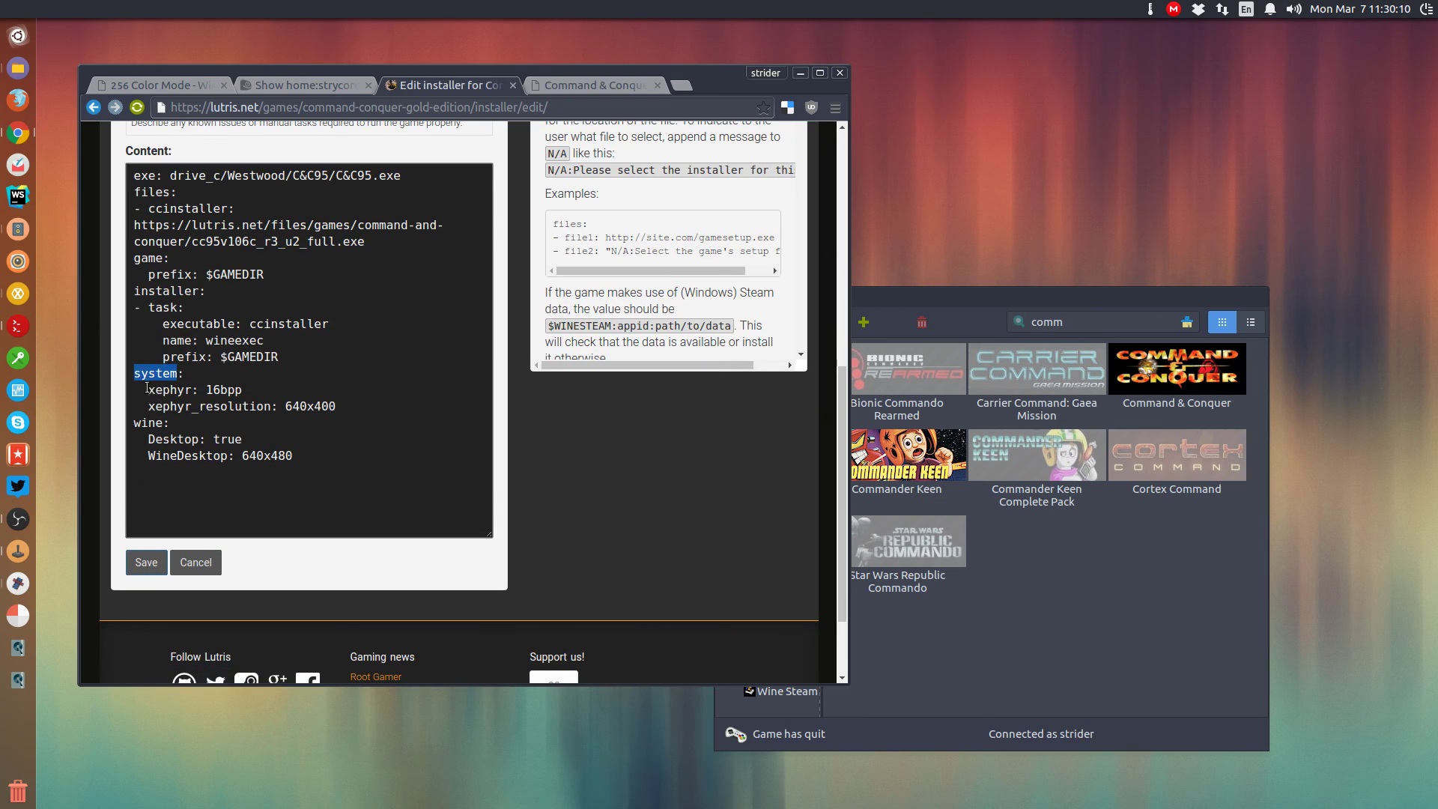
{"action": "left_click", "coordinate": [166, 389]}
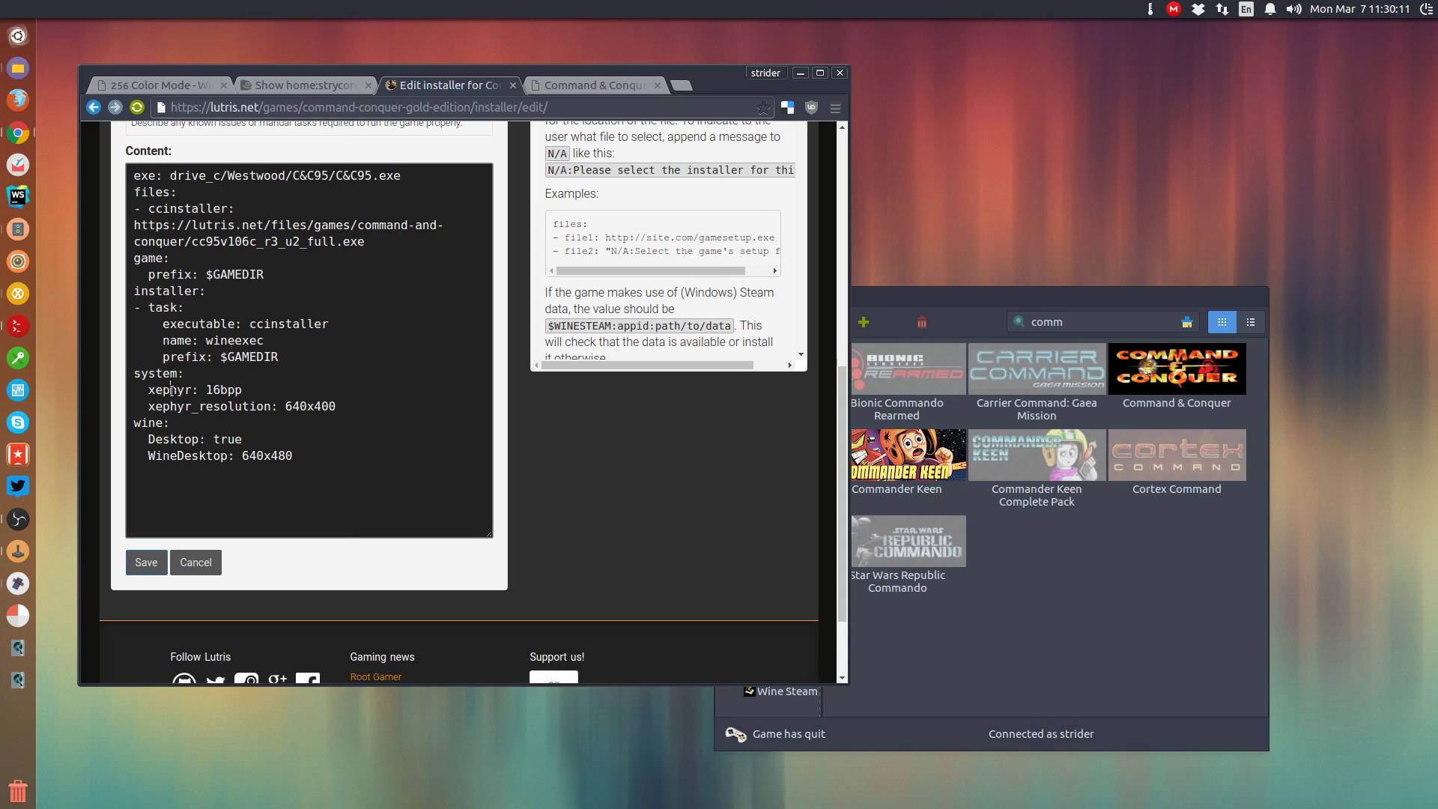
{"action": "double_click", "coordinate": [212, 390]}
{"action": "left_click", "coordinate": [214, 389]}
{"action": "left_click_drag", "start_coordinate": [148, 406], "coordinate": [215, 404]}
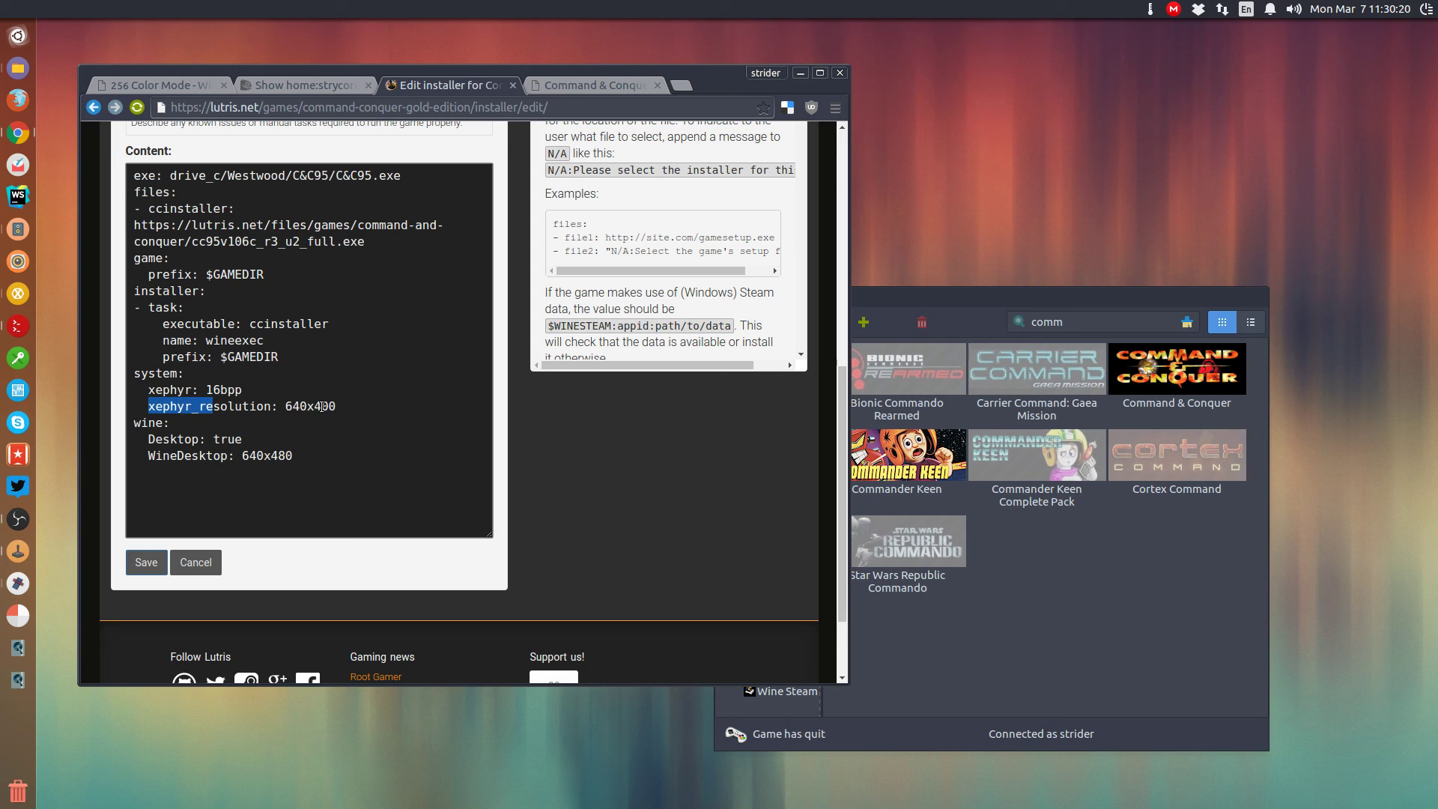
Highlight the wine section's Desktop: true and 640x480 WineDesktop, then cancel without changes
{"action": "double_click", "coordinate": [143, 423]}
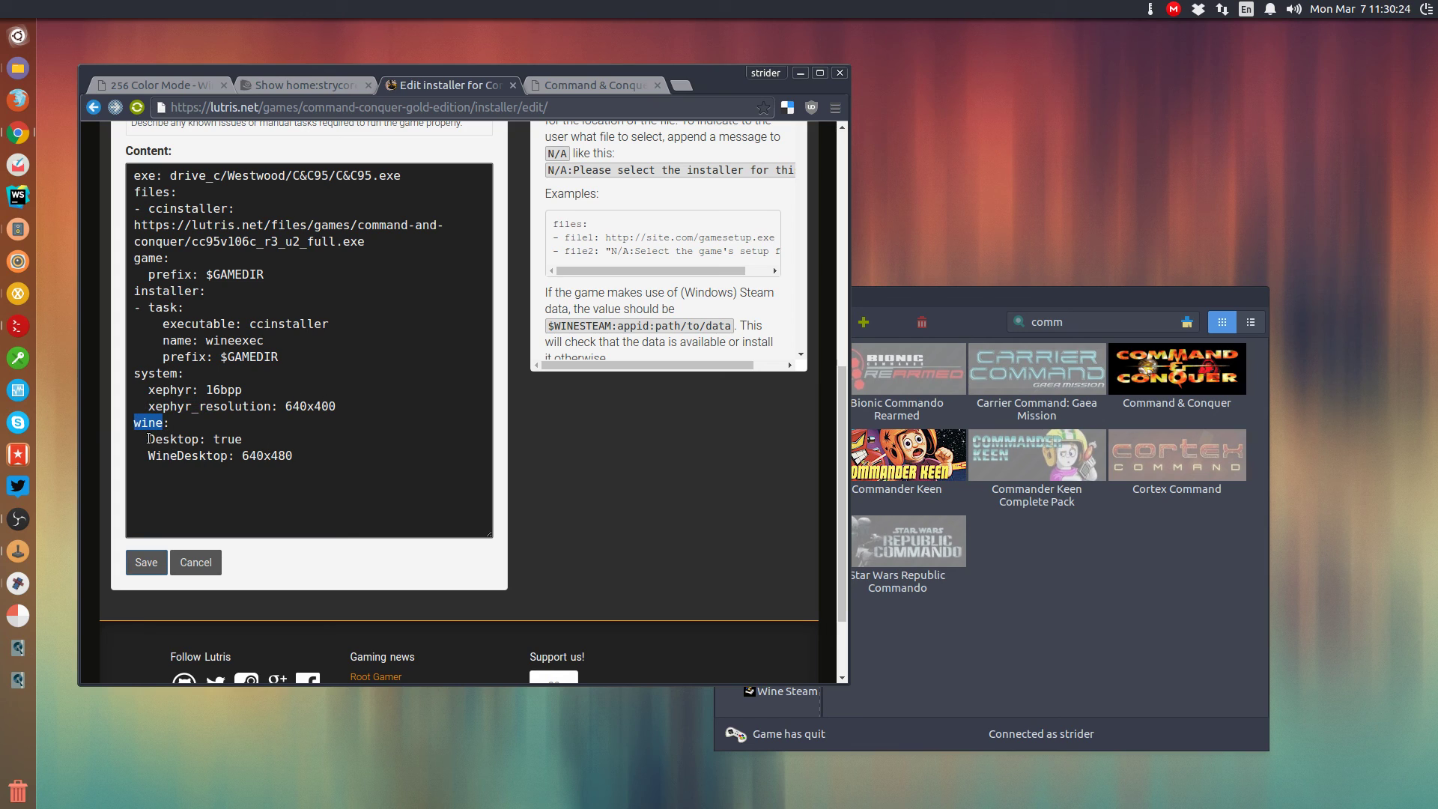
{"action": "left_click_drag", "start_coordinate": [149, 439], "coordinate": [249, 438]}
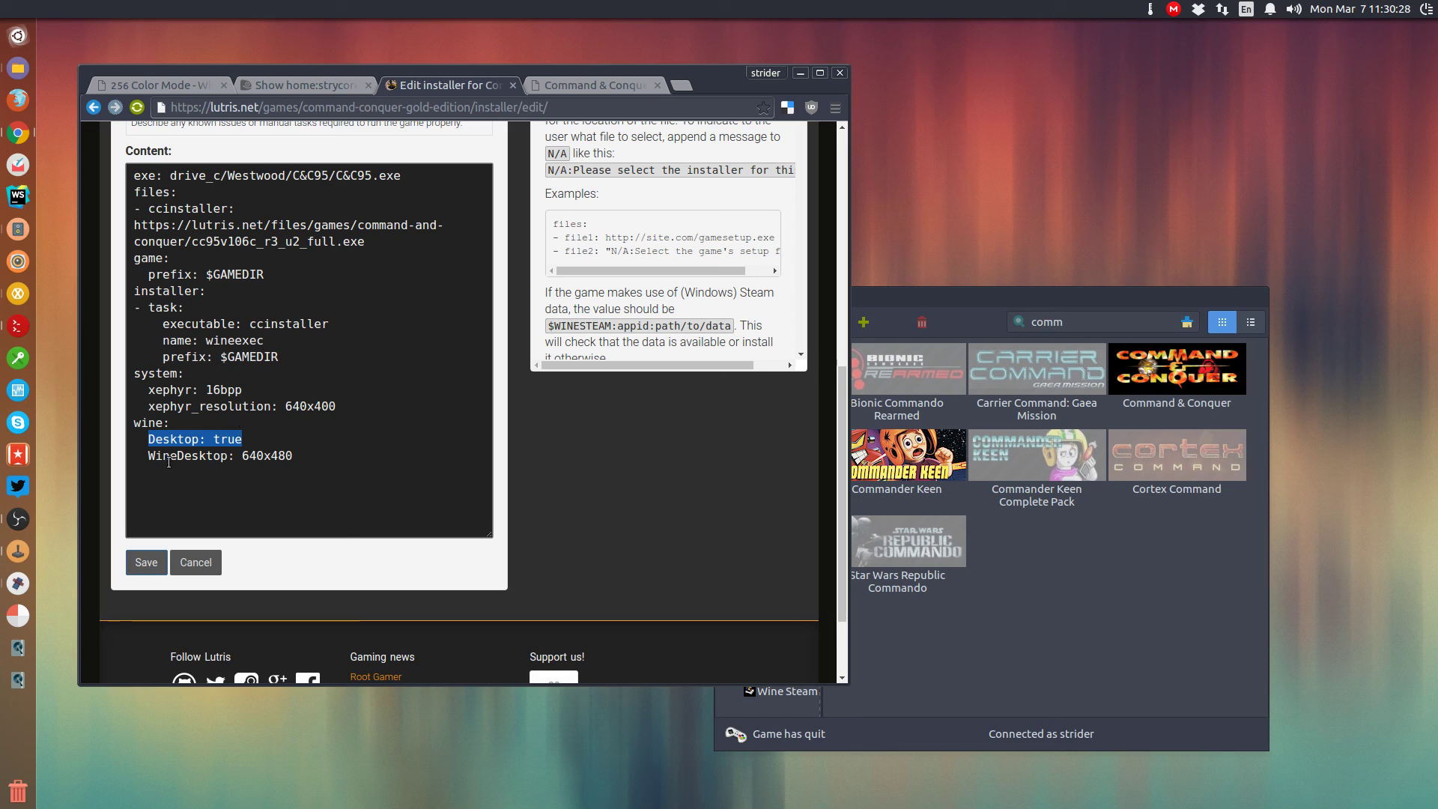
{"action": "left_click_drag", "start_coordinate": [243, 455], "coordinate": [296, 456]}
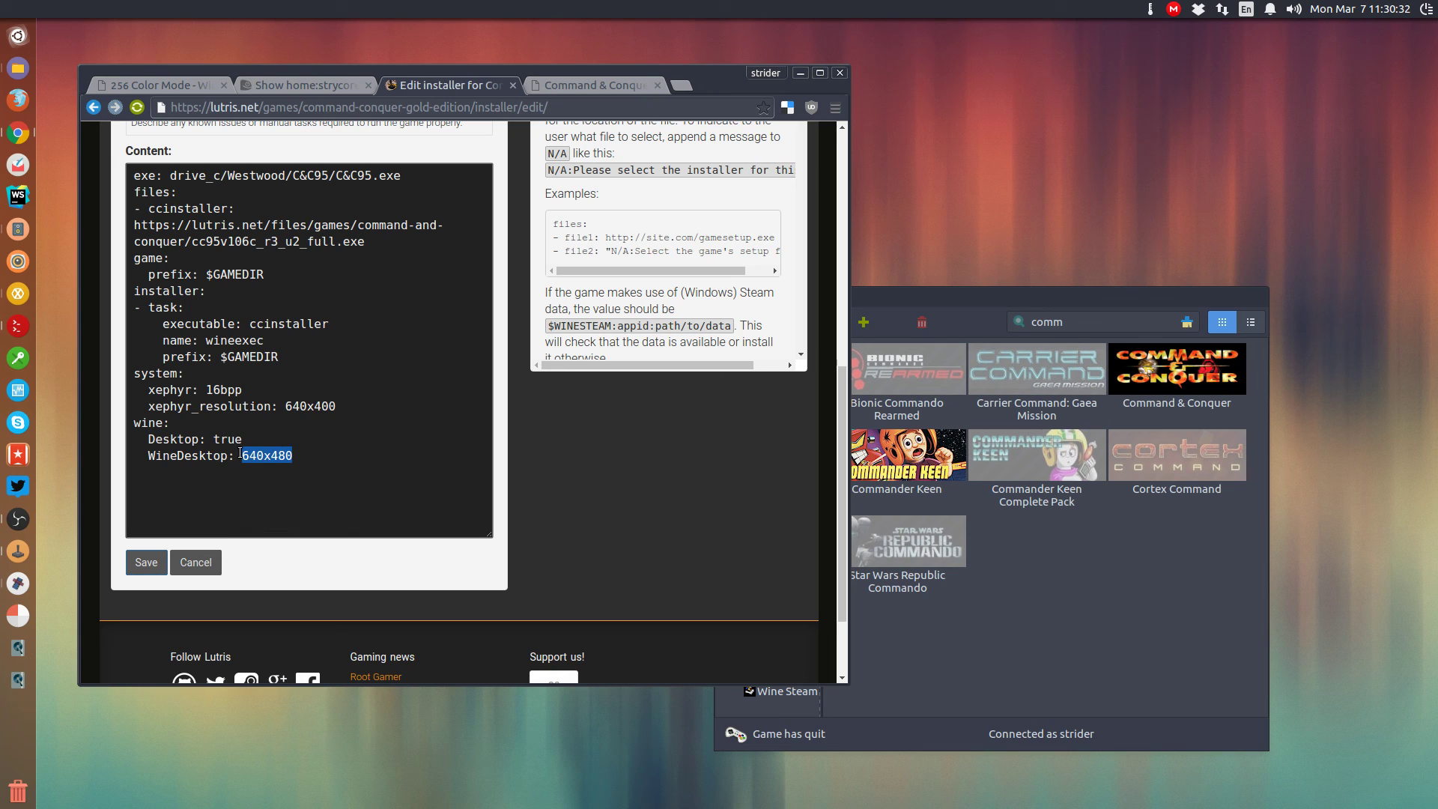
{"action": "scroll", "coordinate": [237, 451], "scroll_direction": "up", "scroll_amount": 5}
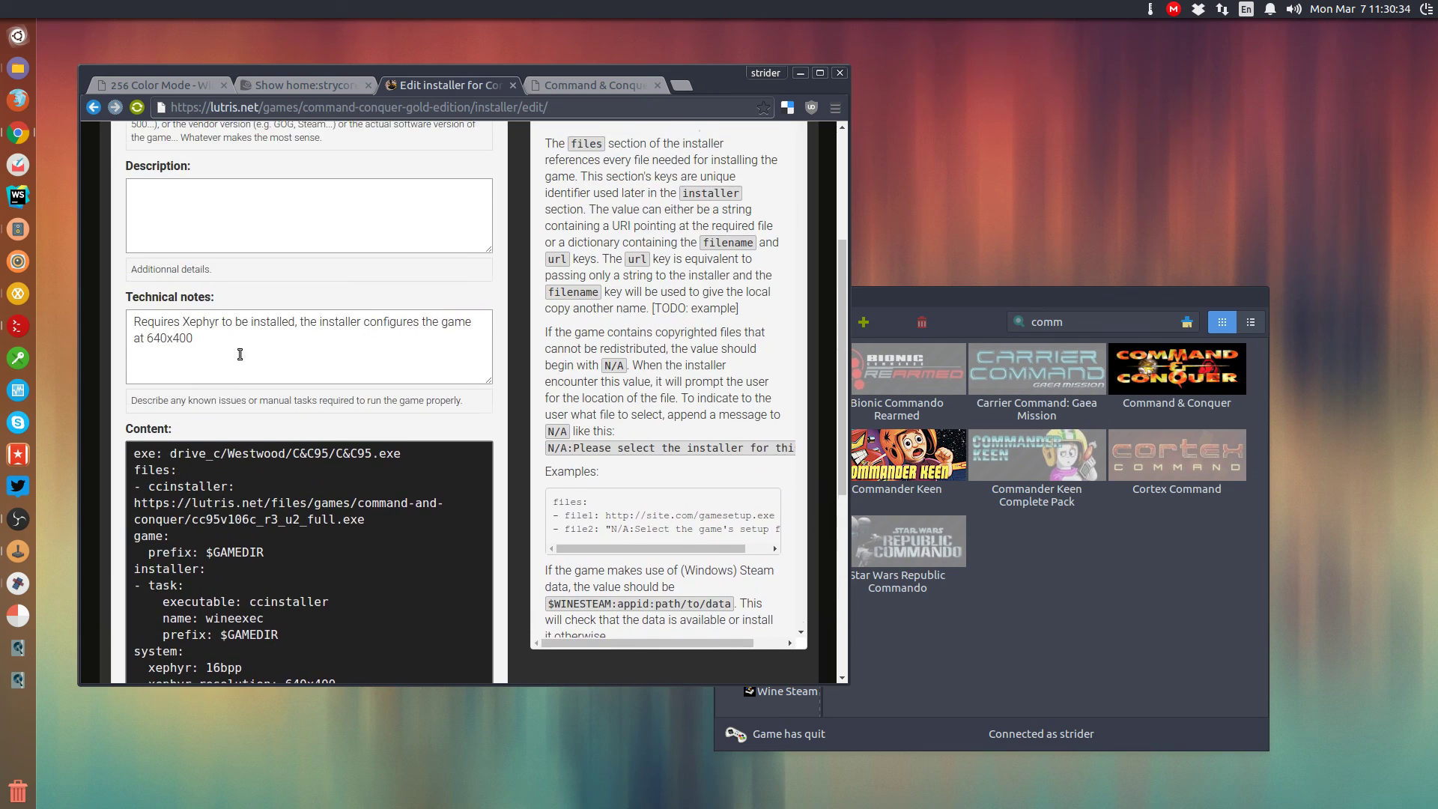
{"action": "scroll", "coordinate": [248, 489], "scroll_direction": "down", "scroll_amount": 3}
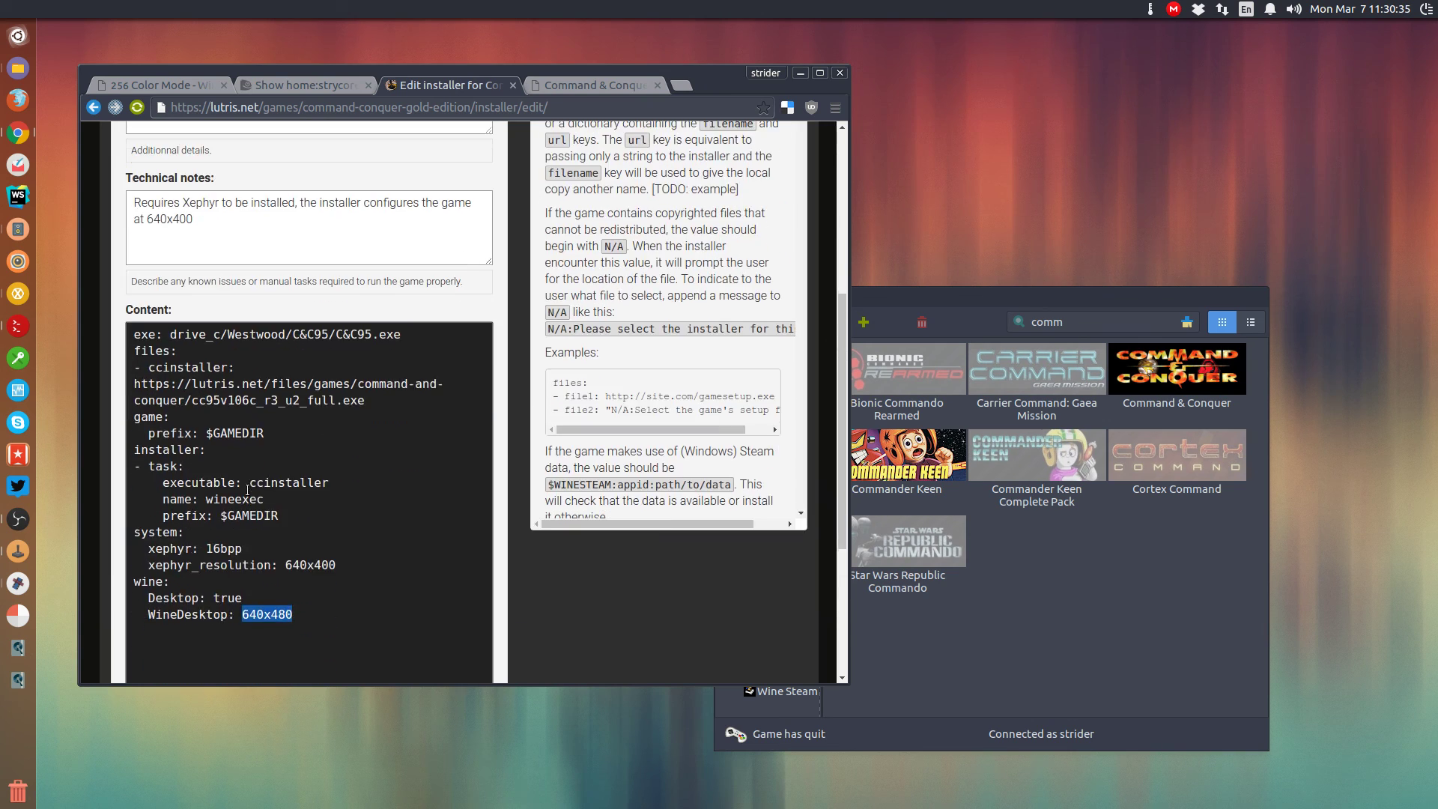
{"action": "left_click", "coordinate": [313, 519]}
{"action": "scroll", "coordinate": [188, 383], "scroll_direction": "down", "scroll_amount": 6}
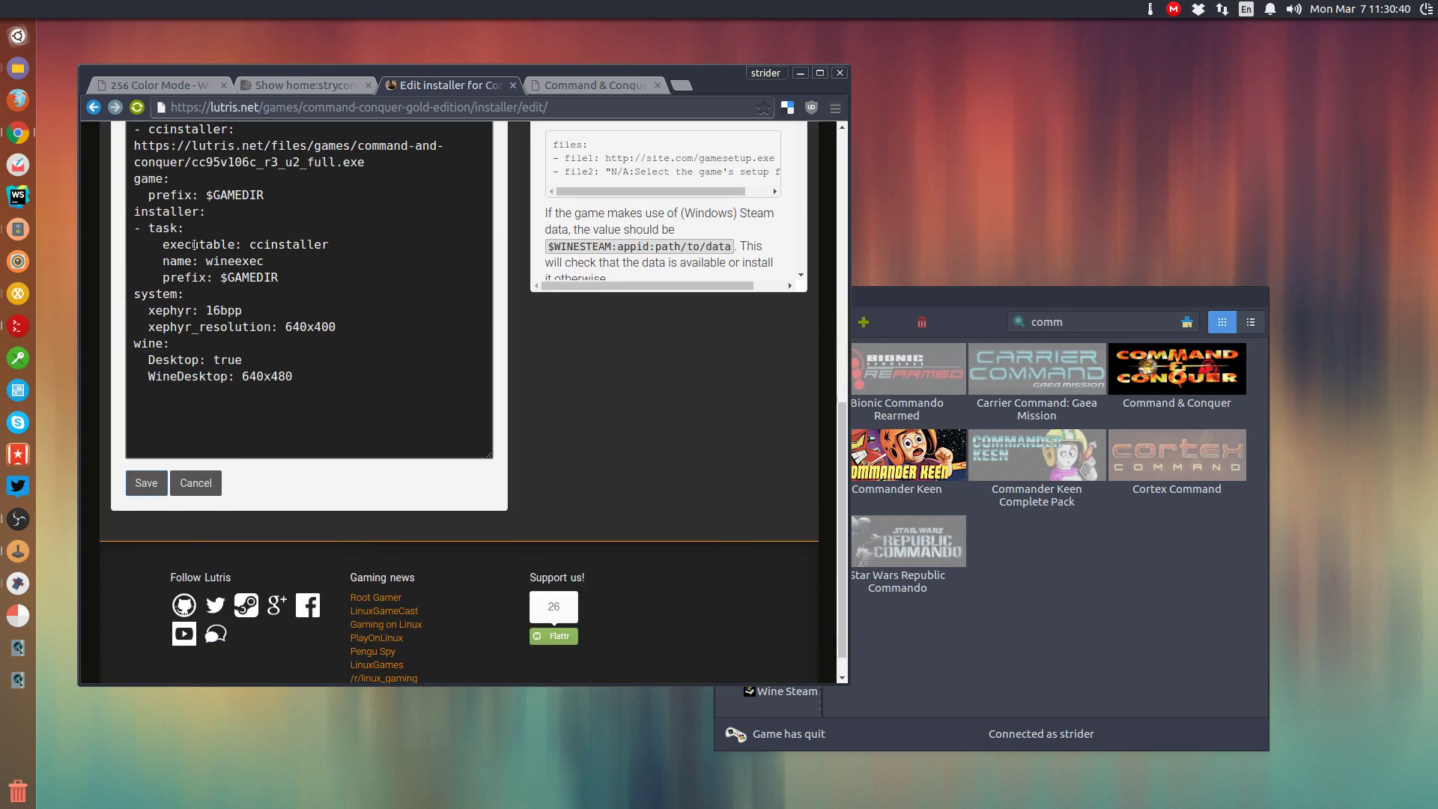
{"action": "left_click", "coordinate": [203, 491]}
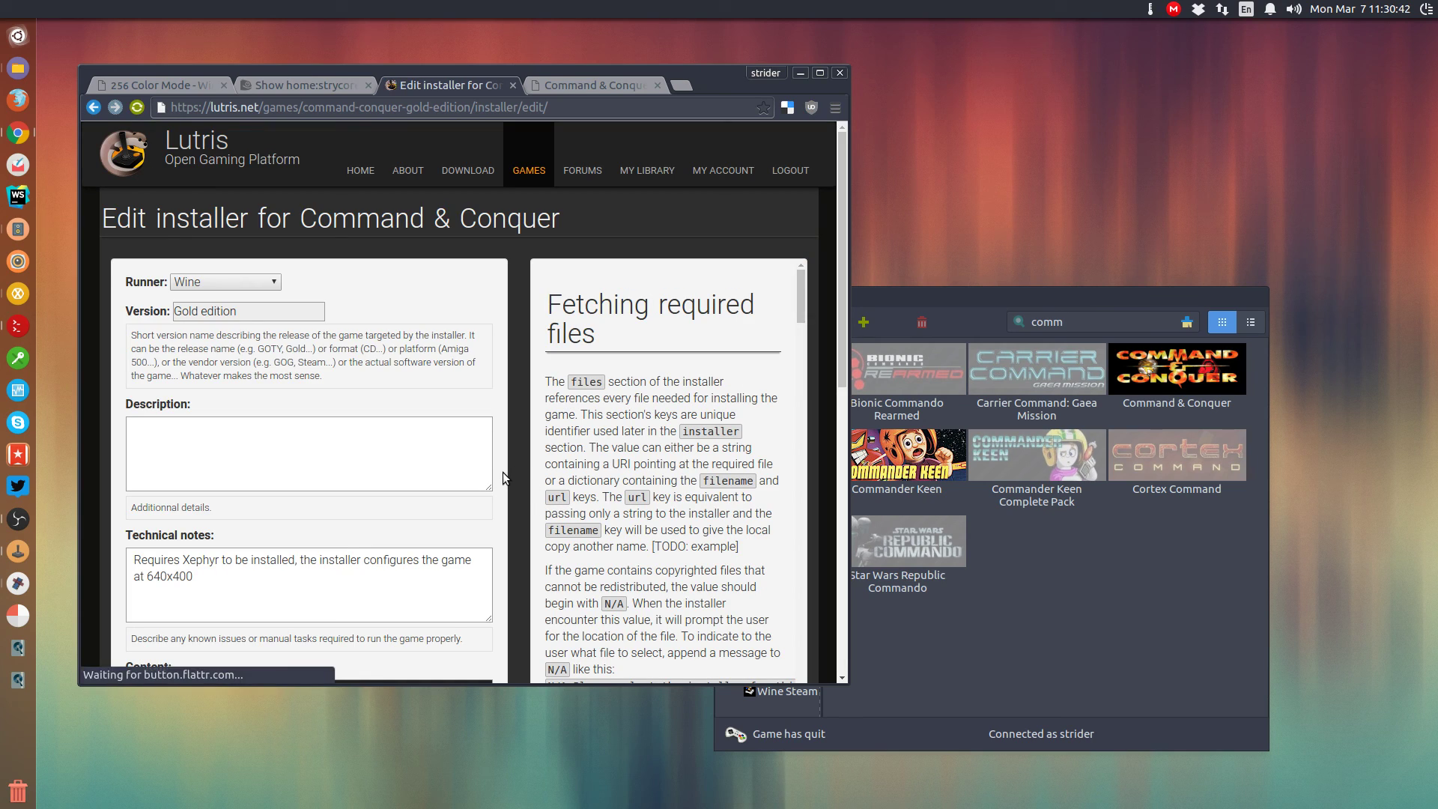